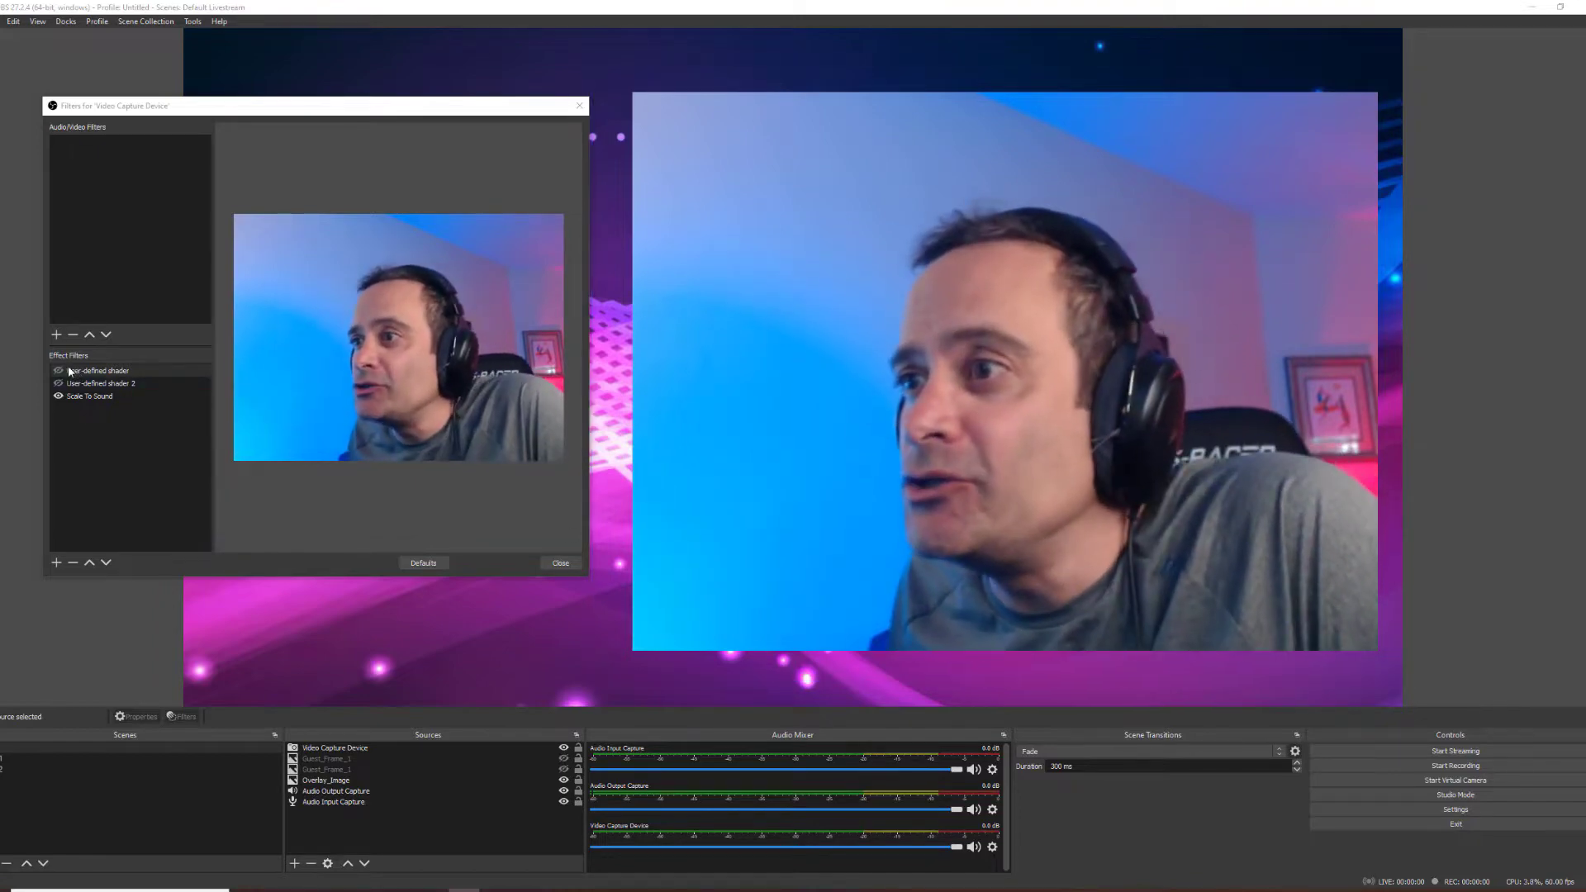
- View the VHS.shader user-defined shader settings, then select the webcam source
{"action": "left_click", "coordinate": [68, 369]}
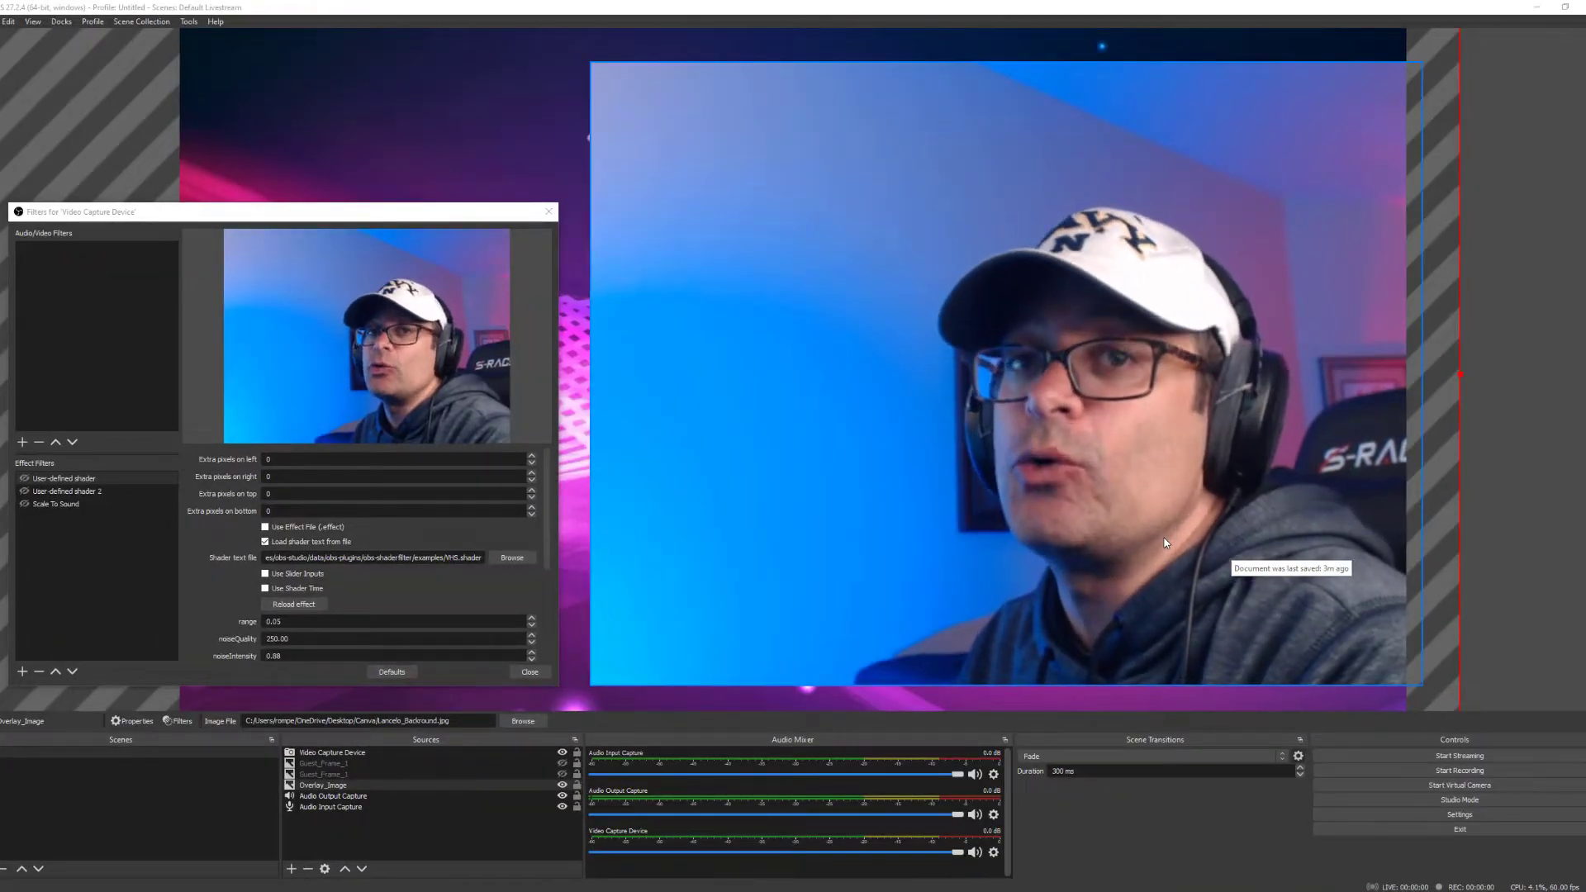
{"action": "left_click", "coordinate": [1025, 523]}
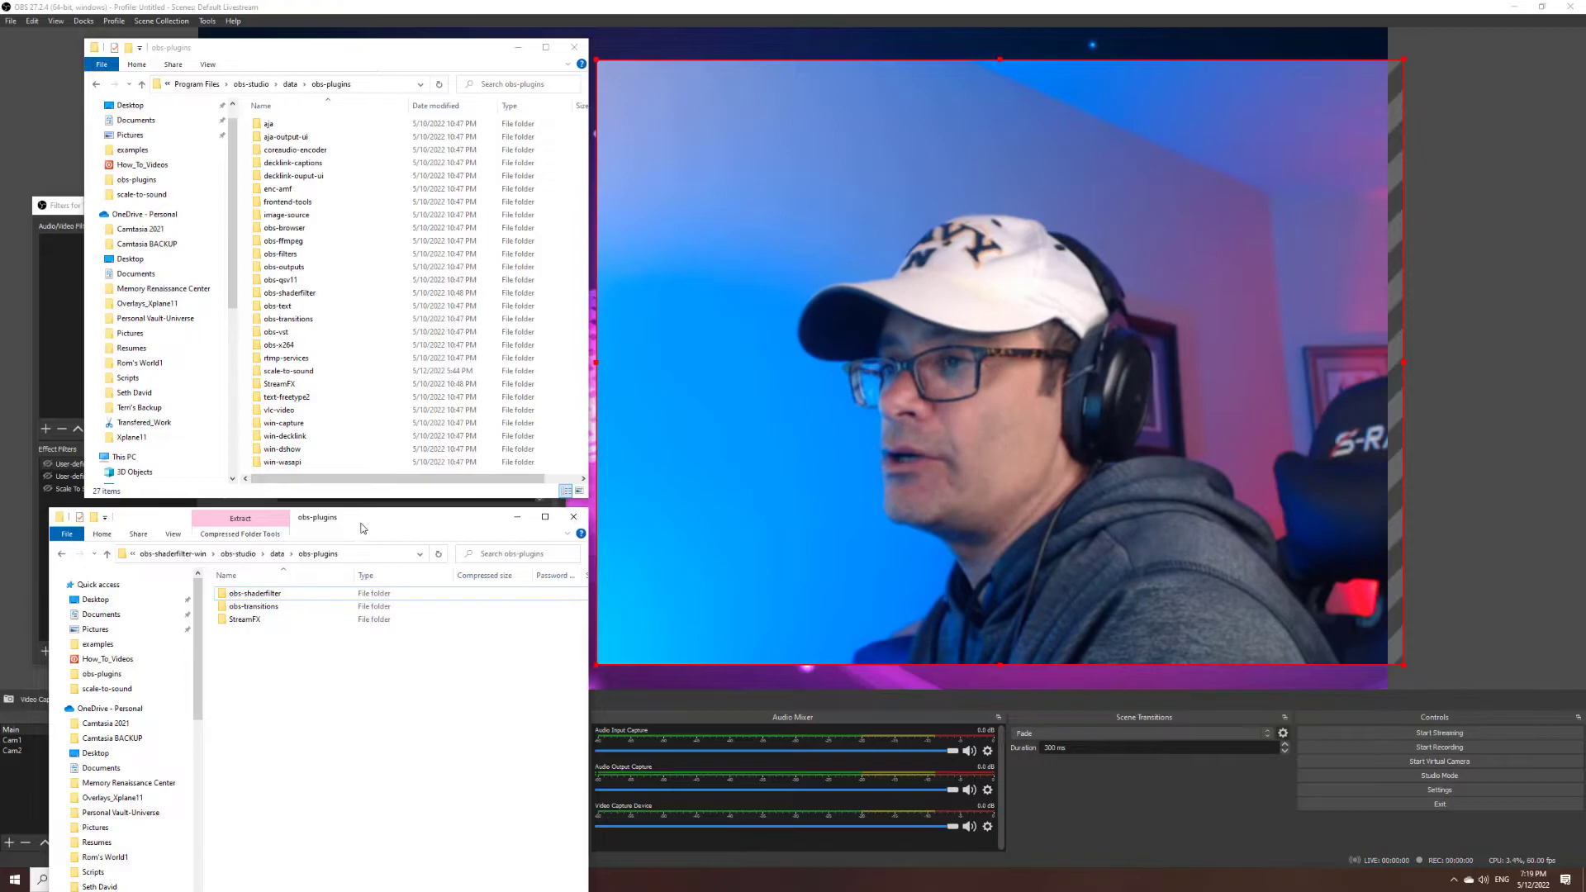
- Arrange both Explorer windows and copy the three extracted plugin folders into obs-studio/data/obs-plugins
{"action": "left_click_drag", "start_coordinate": [361, 529], "coordinate": [1100, 157]}
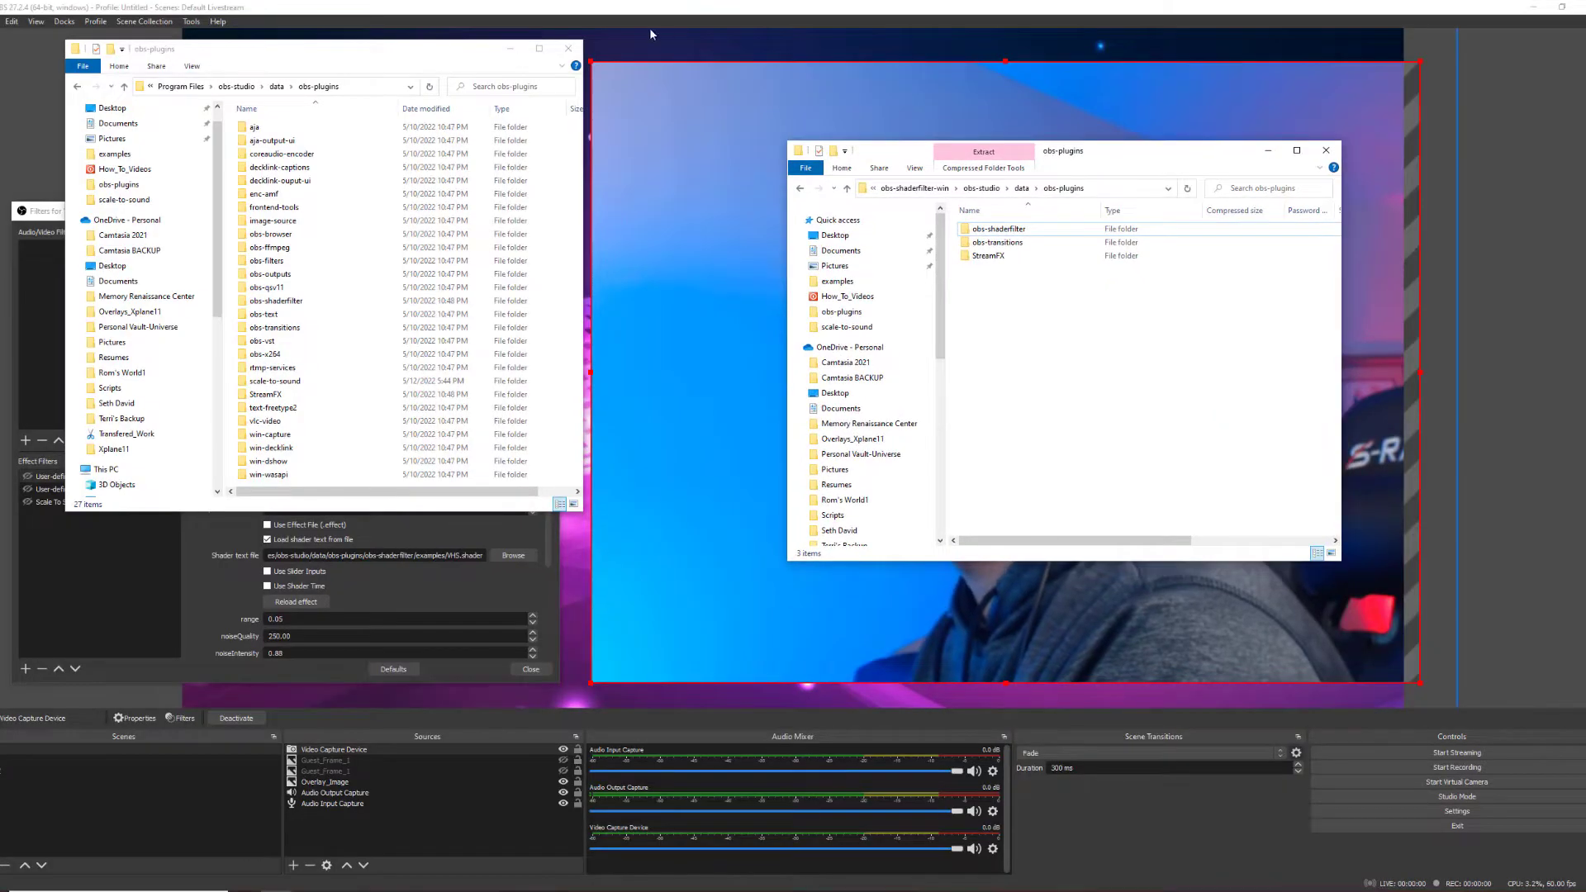
{"action": "left_click_drag", "start_coordinate": [446, 48], "coordinate": [464, 110]}
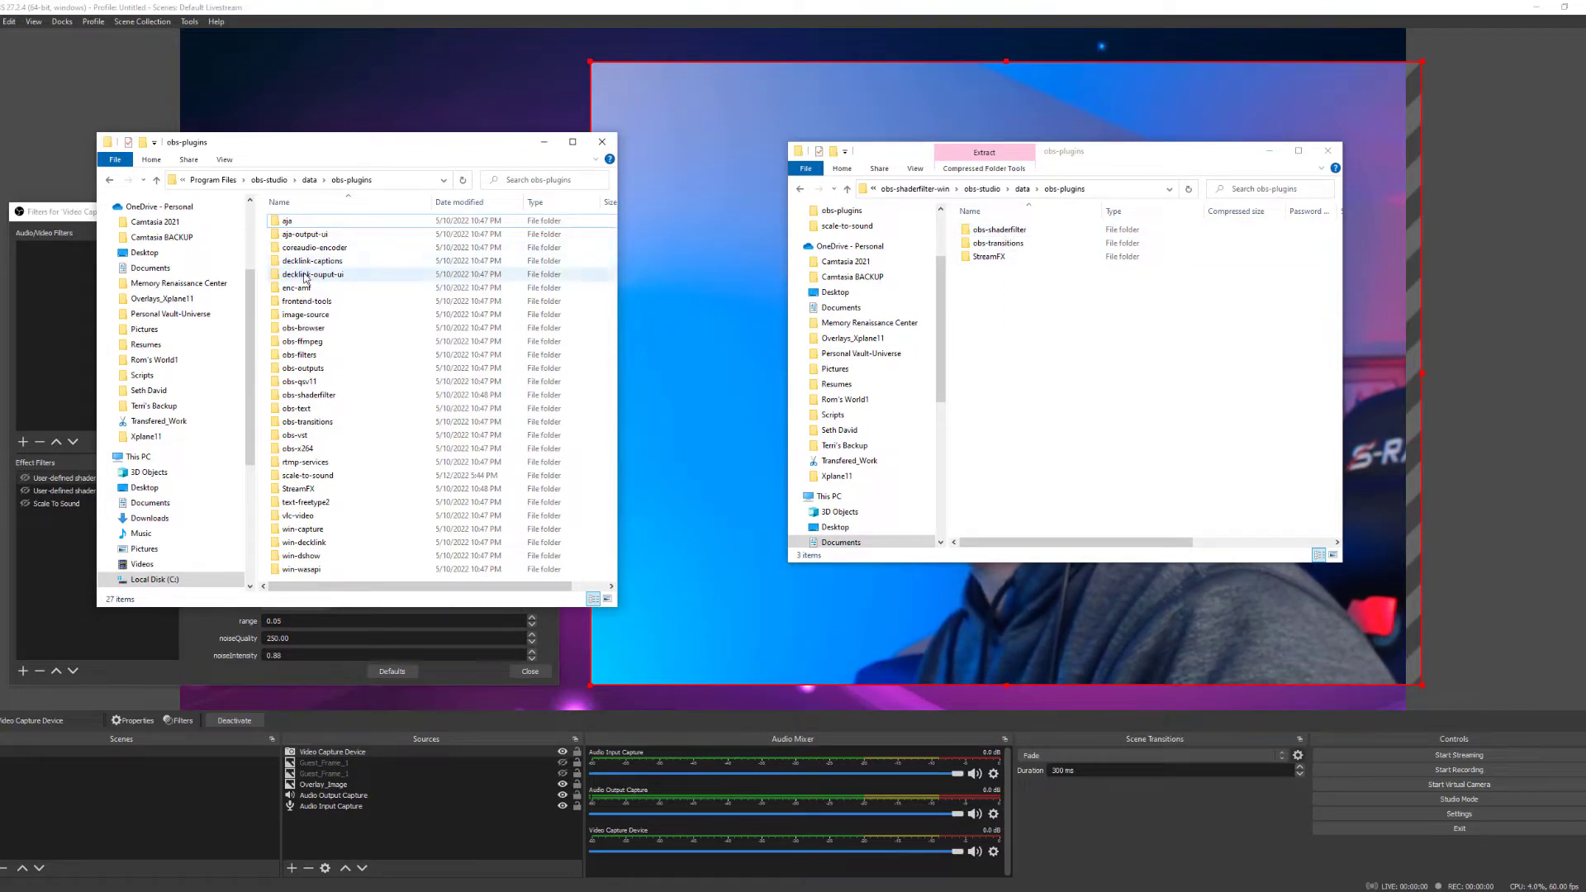
{"action": "left_click", "coordinate": [999, 245]}
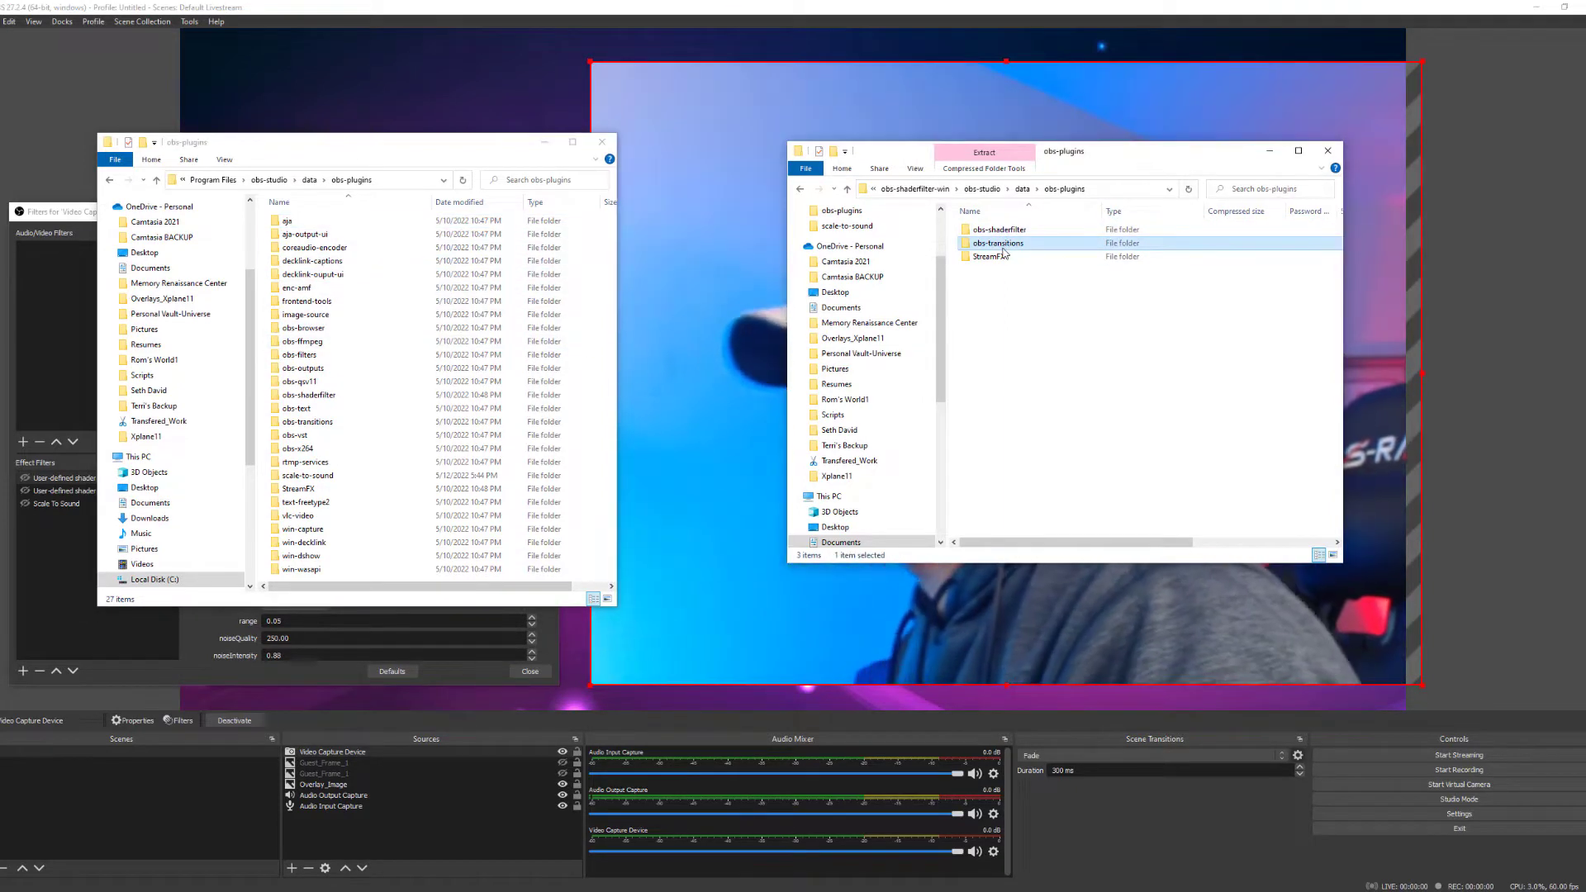
{"action": "key", "text": "ctrl+a"}
{"action": "left_click_drag", "start_coordinate": [996, 257], "coordinate": [997, 266]}
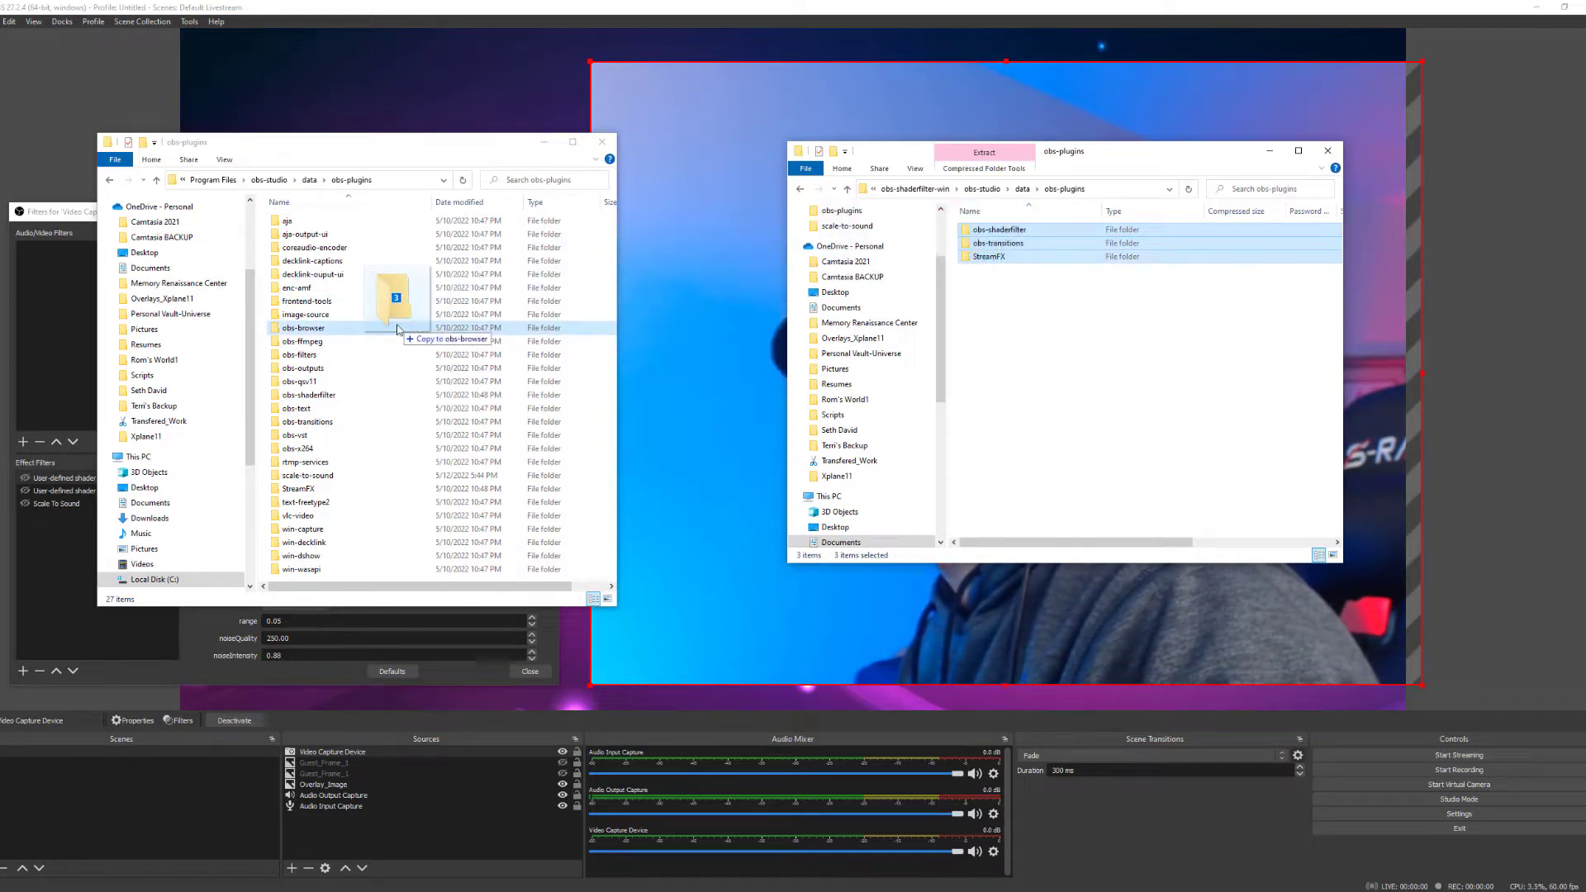
{"action": "left_click_drag", "start_coordinate": [396, 295], "coordinate": [395, 296]}
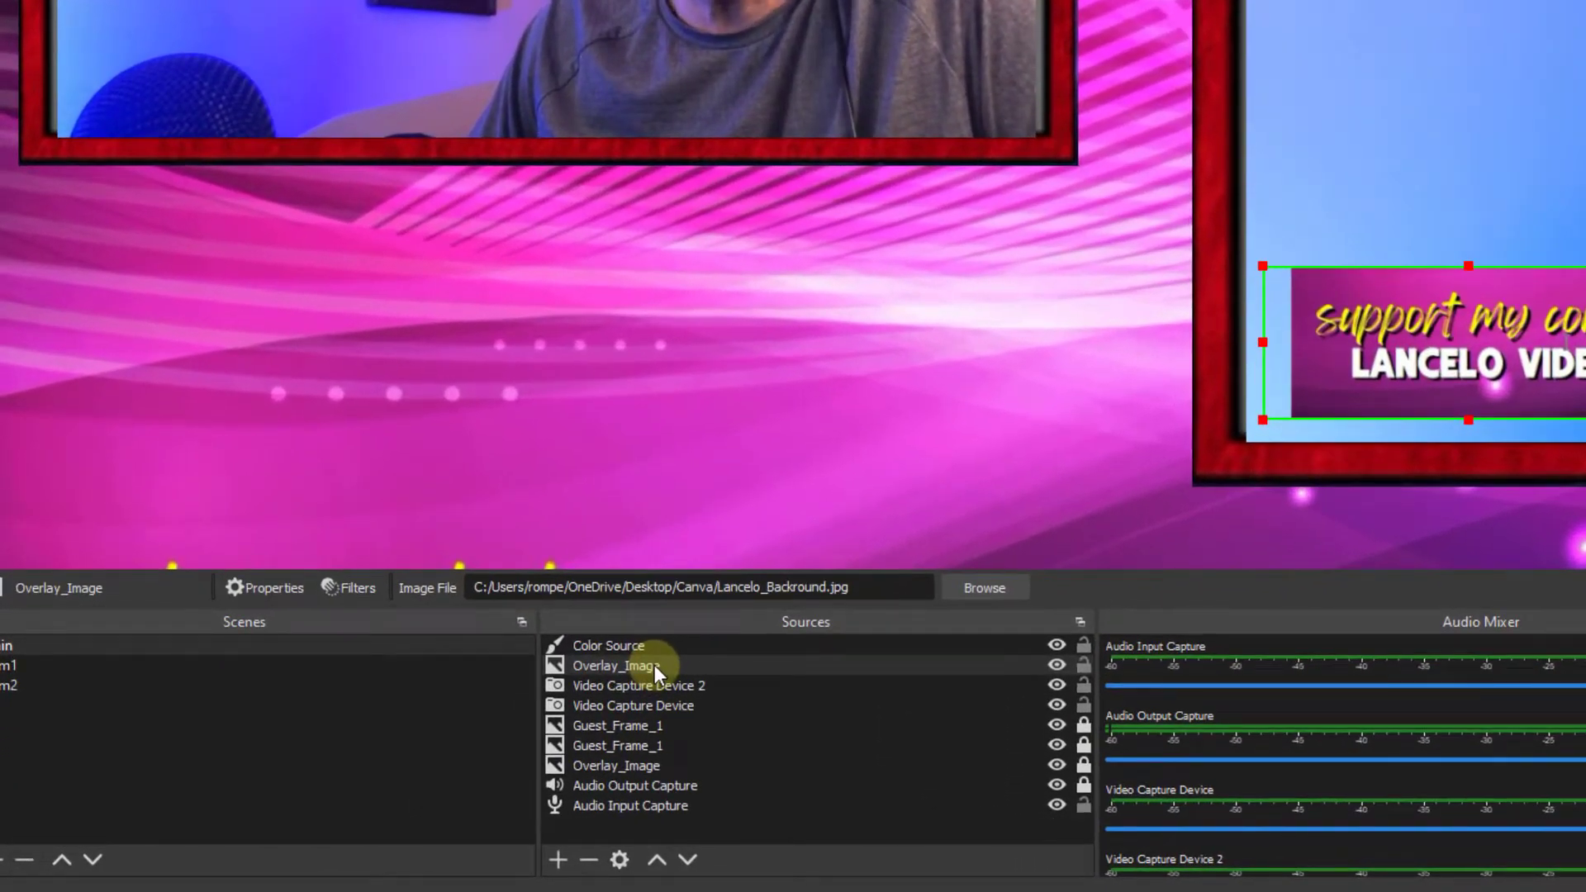
- Add an Image source named Logo showing Lancelo_Backround.jpg
{"action": "left_click", "coordinate": [613, 666]}
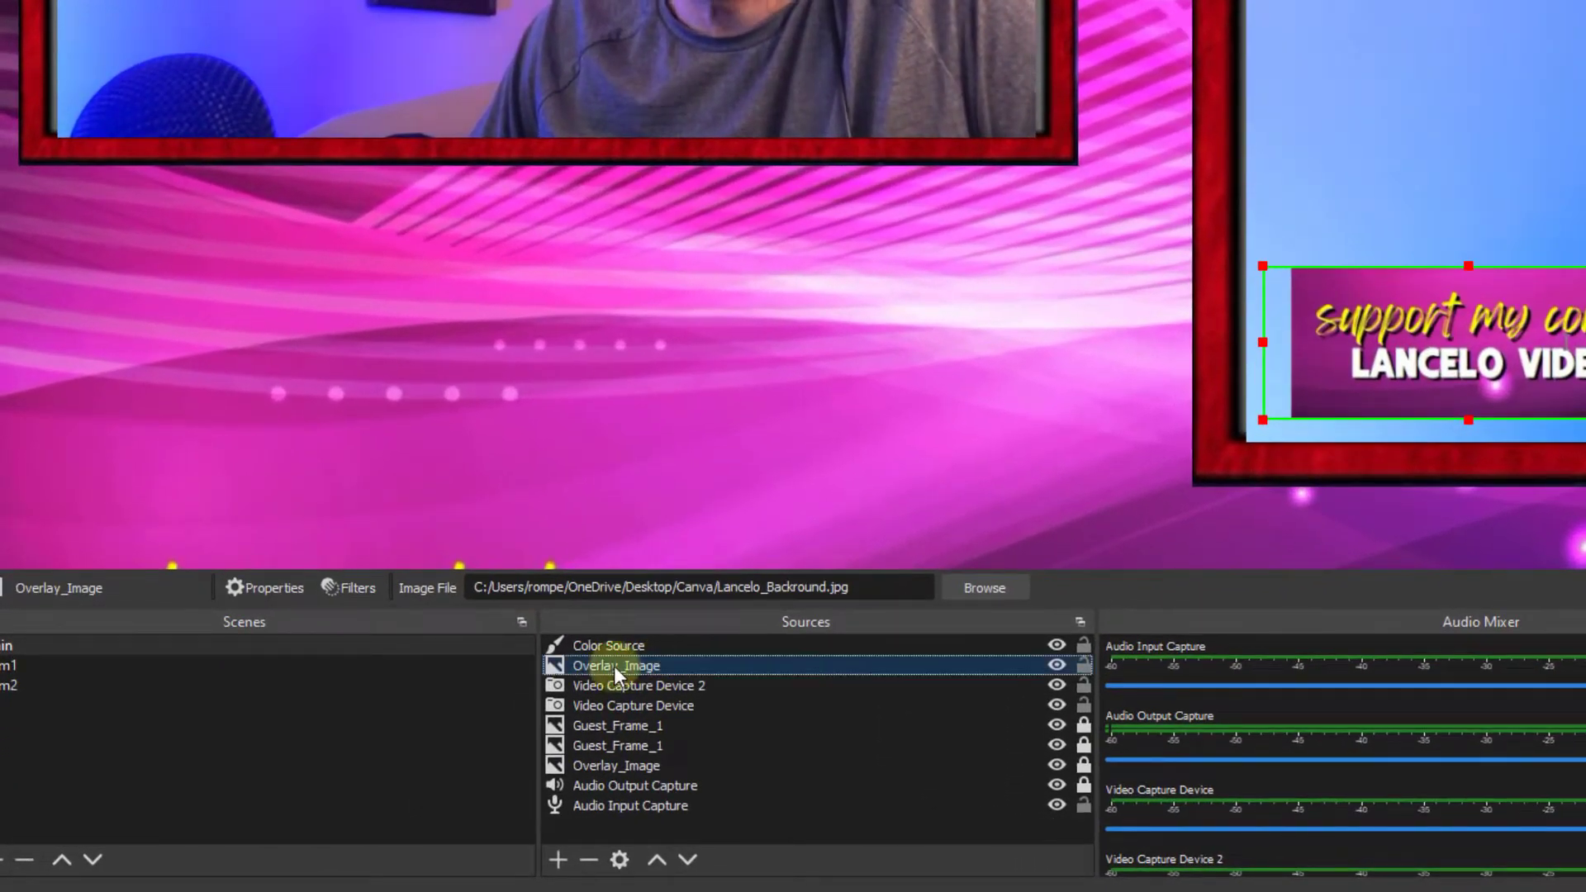
{"action": "left_click", "coordinate": [559, 860]}
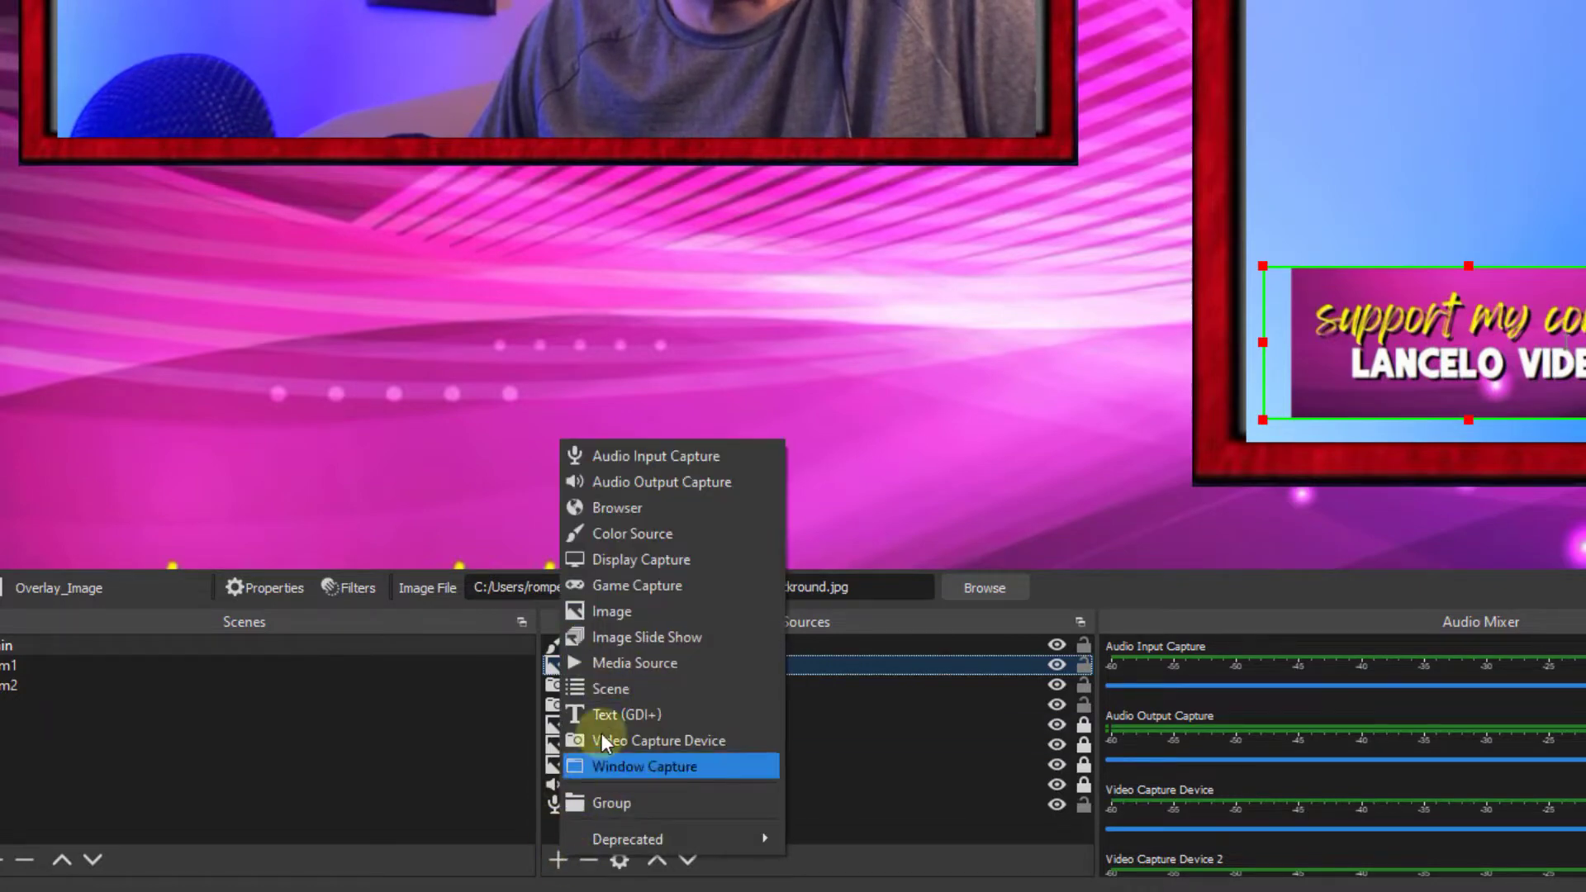
{"action": "left_click", "coordinate": [622, 616]}
{"action": "type", "text": "Logo"}
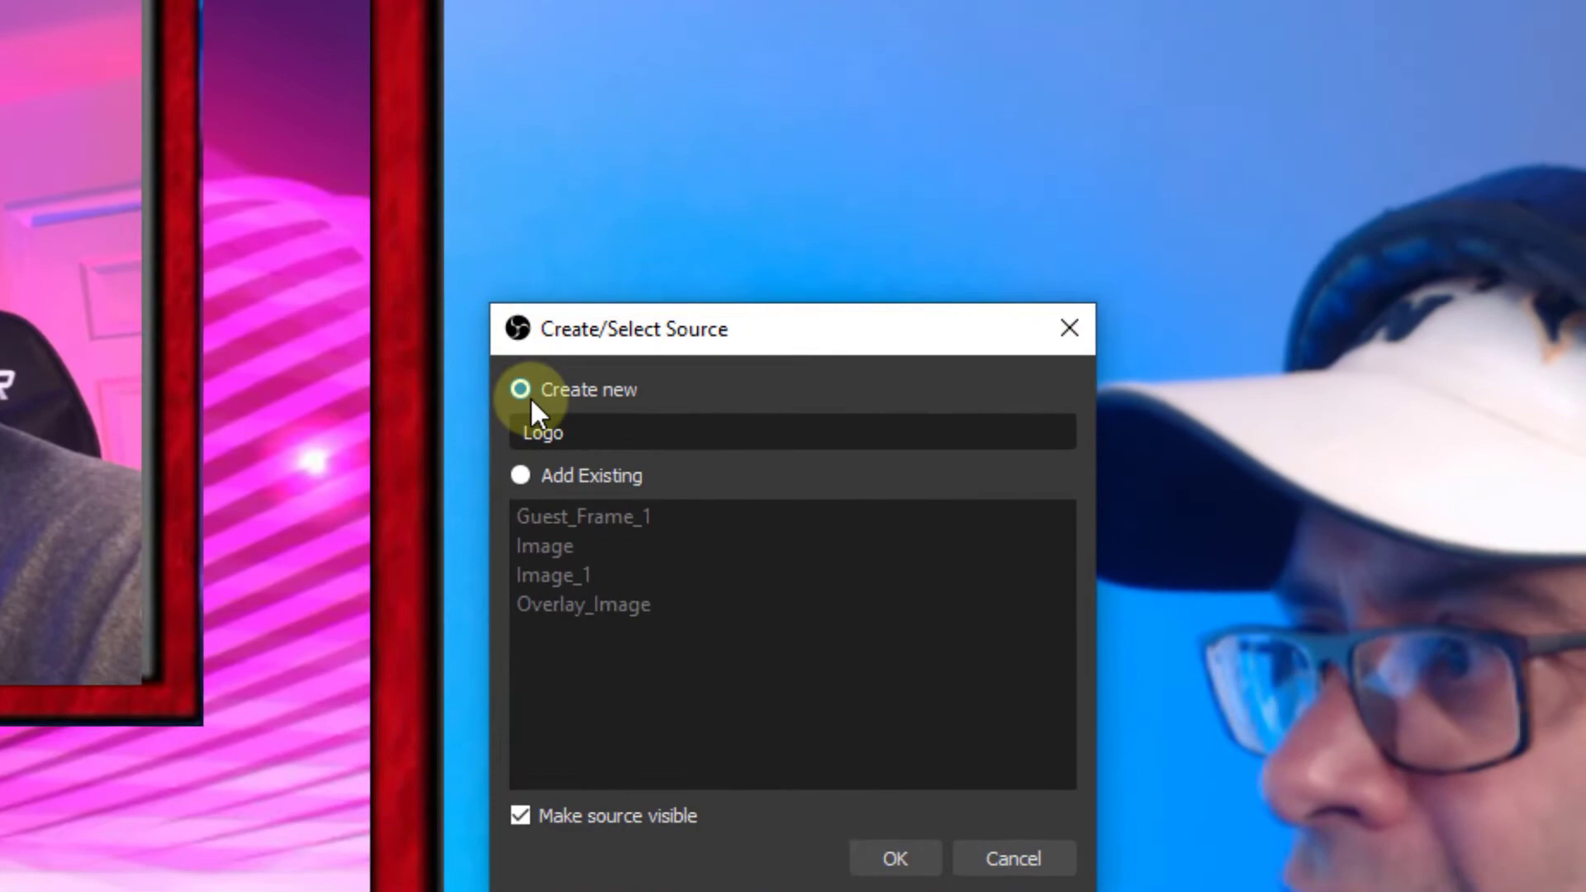
{"action": "left_click_drag", "start_coordinate": [607, 431], "coordinate": [478, 438]}
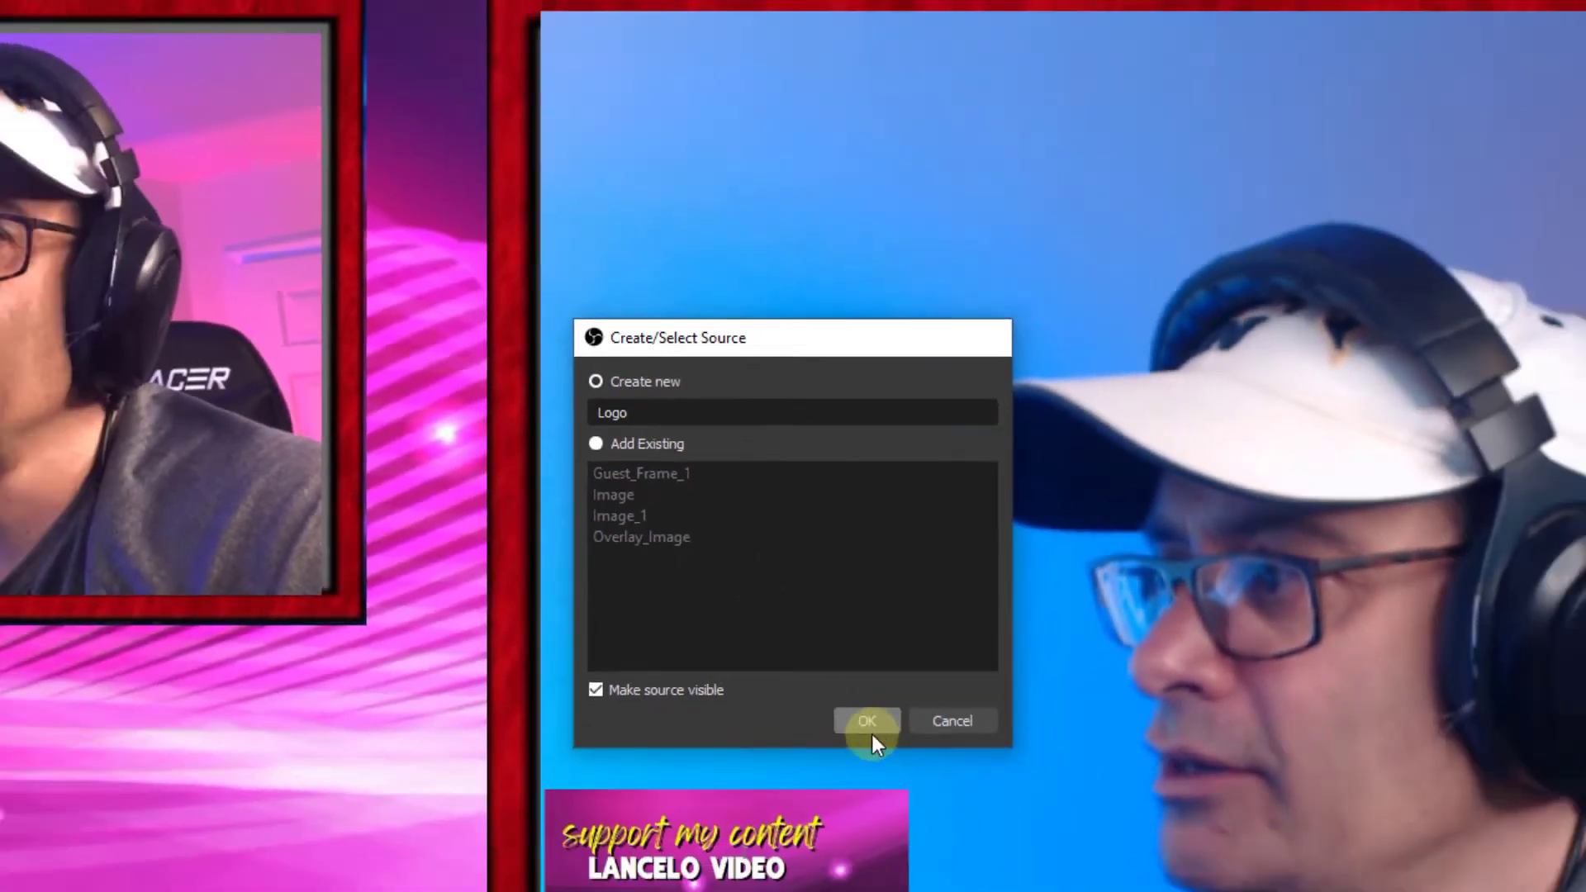
{"action": "left_click", "coordinate": [876, 851]}
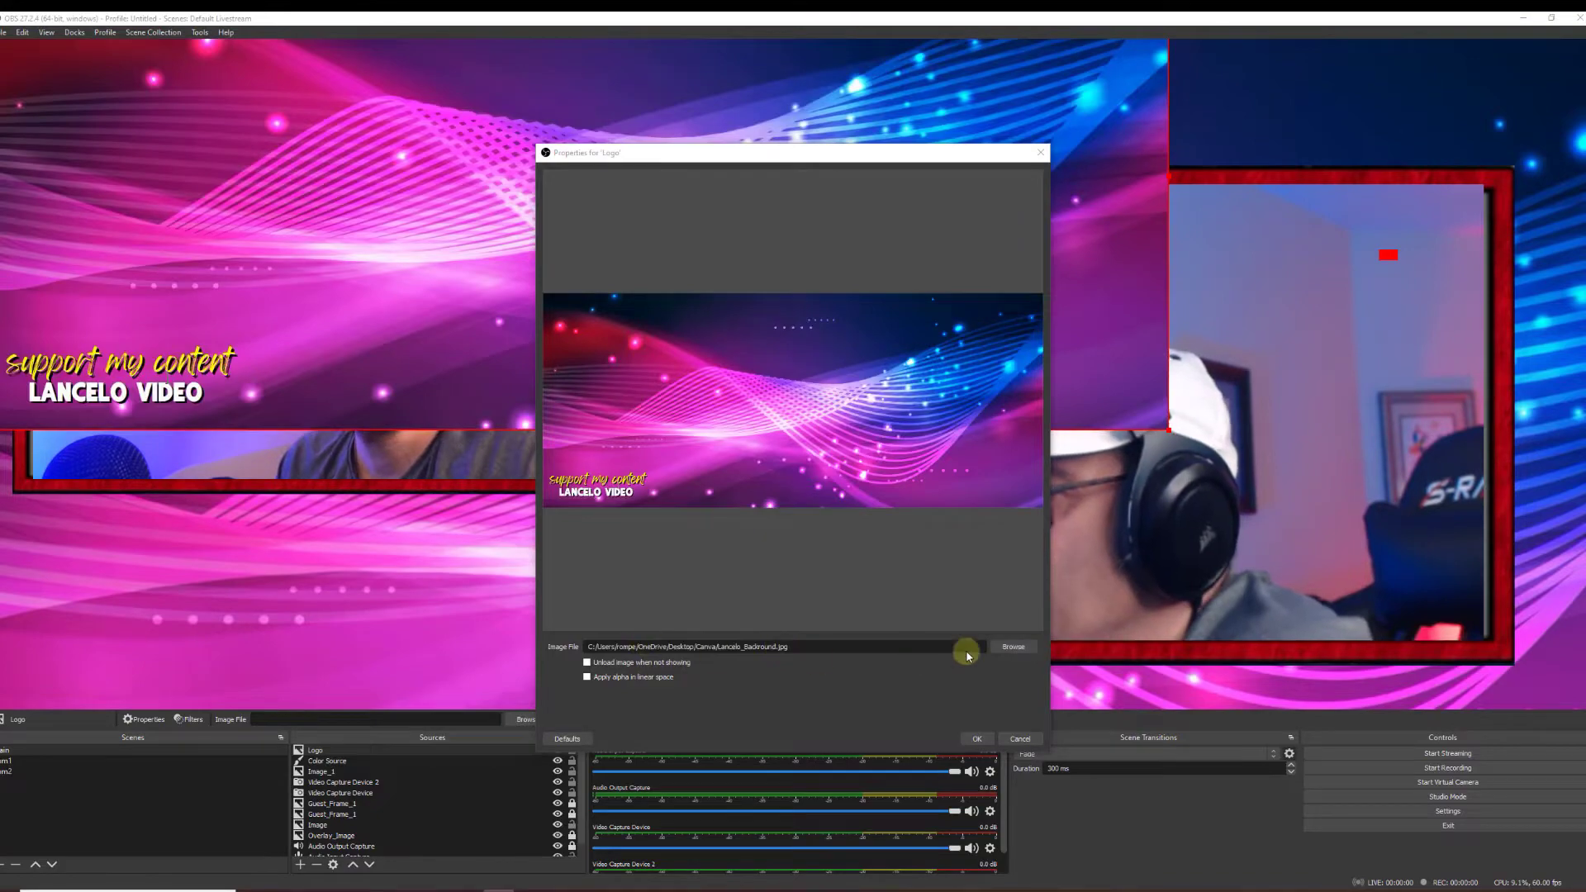
{"action": "left_click", "coordinate": [977, 739]}
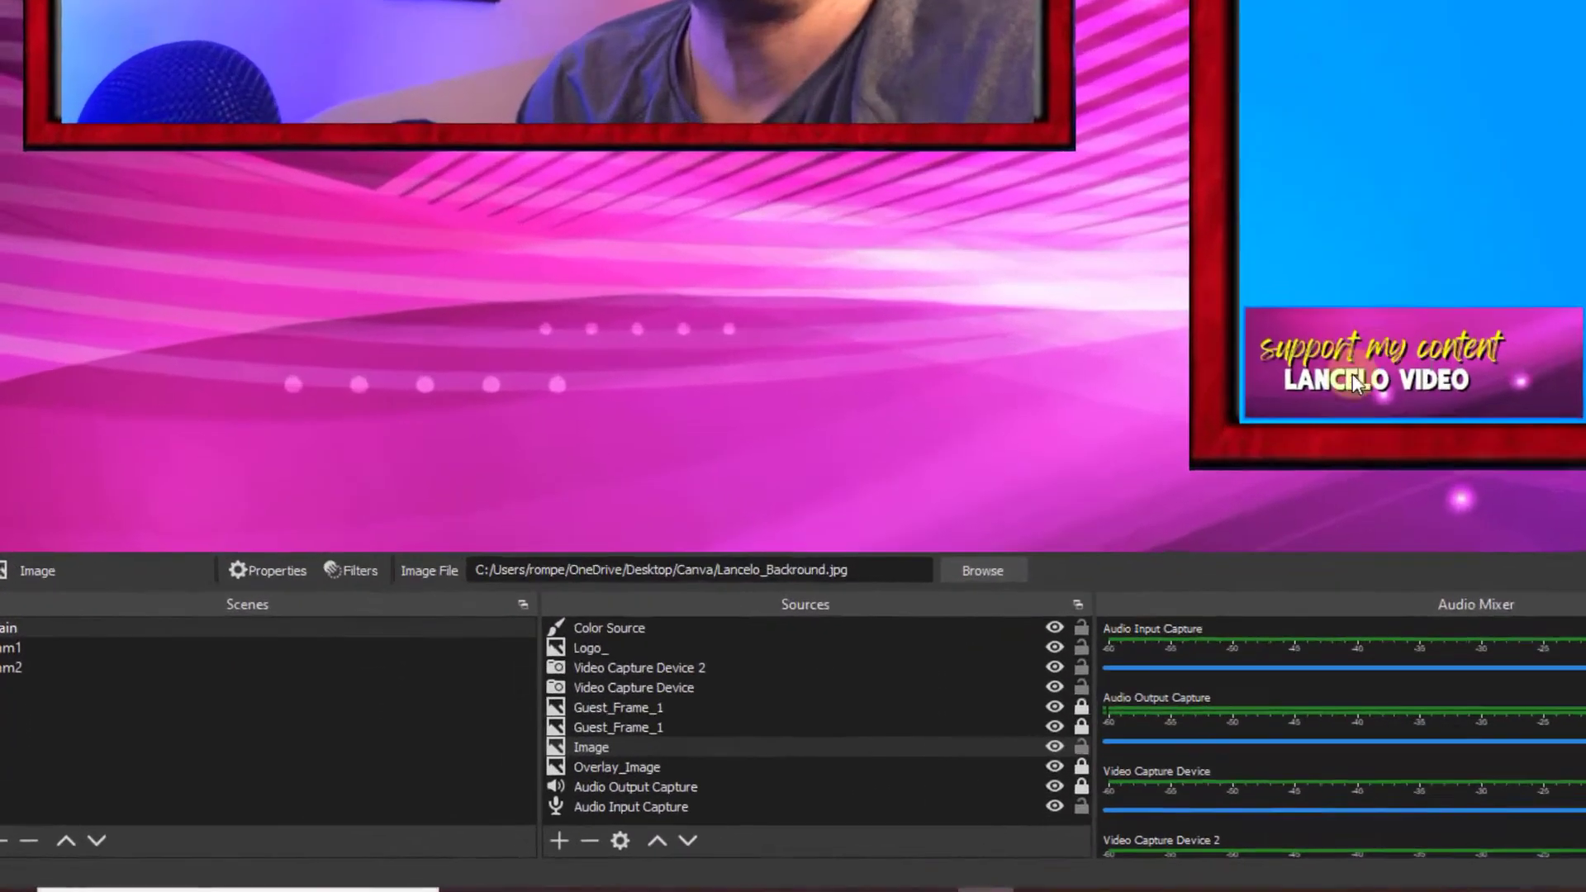
- Add a Scale To Sound filter with its default name to the Logo_ image
{"action": "left_click", "coordinate": [331, 761]}
{"action": "right_click", "coordinate": [335, 760]}
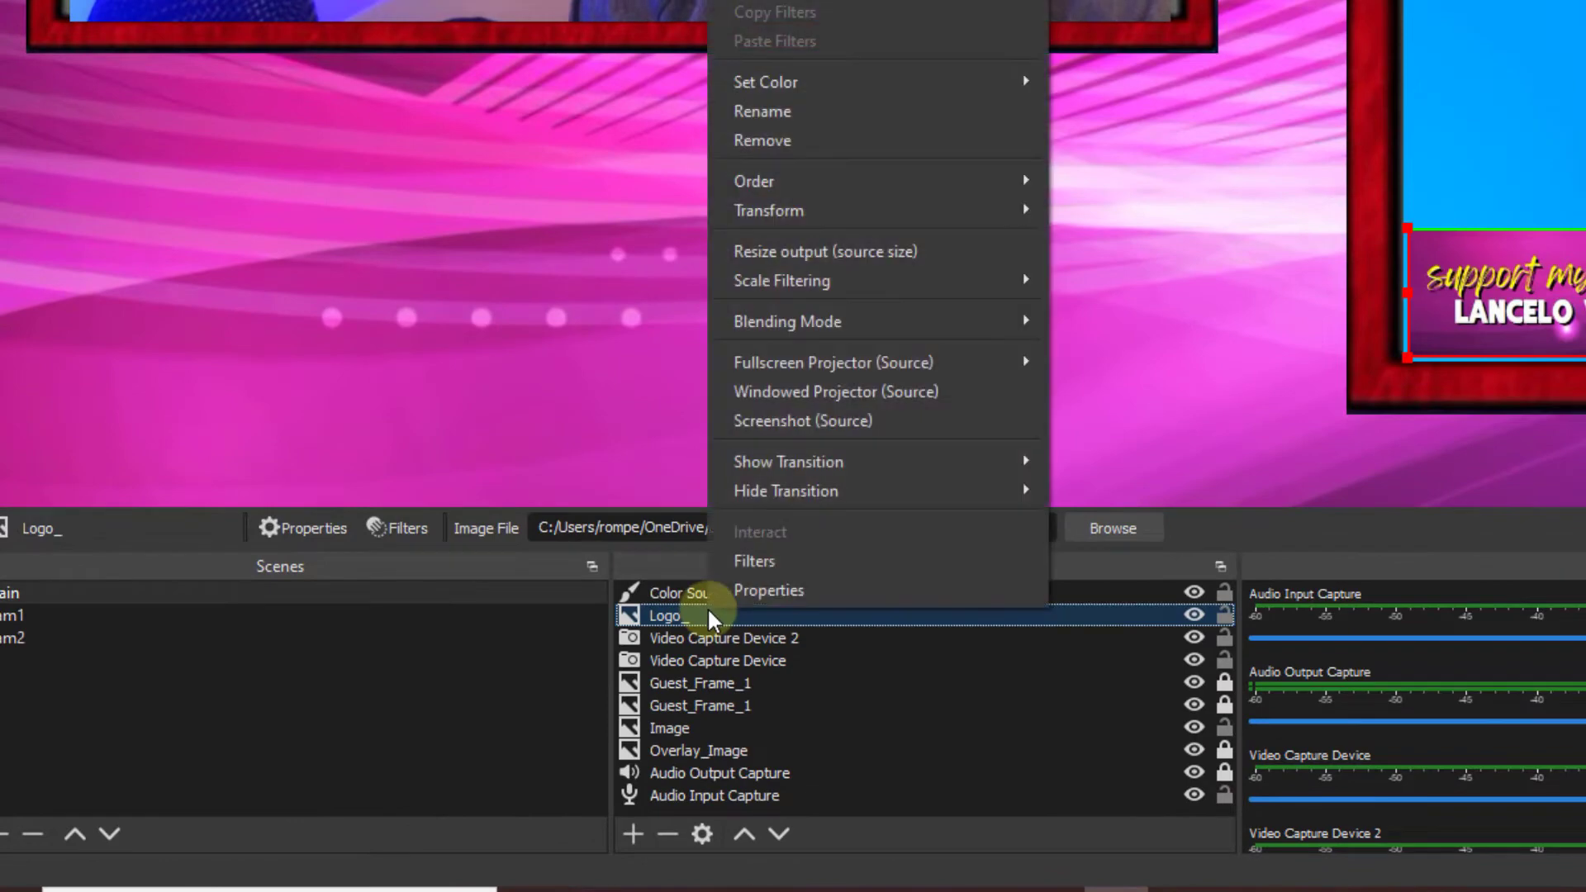
{"action": "left_click", "coordinate": [750, 563]}
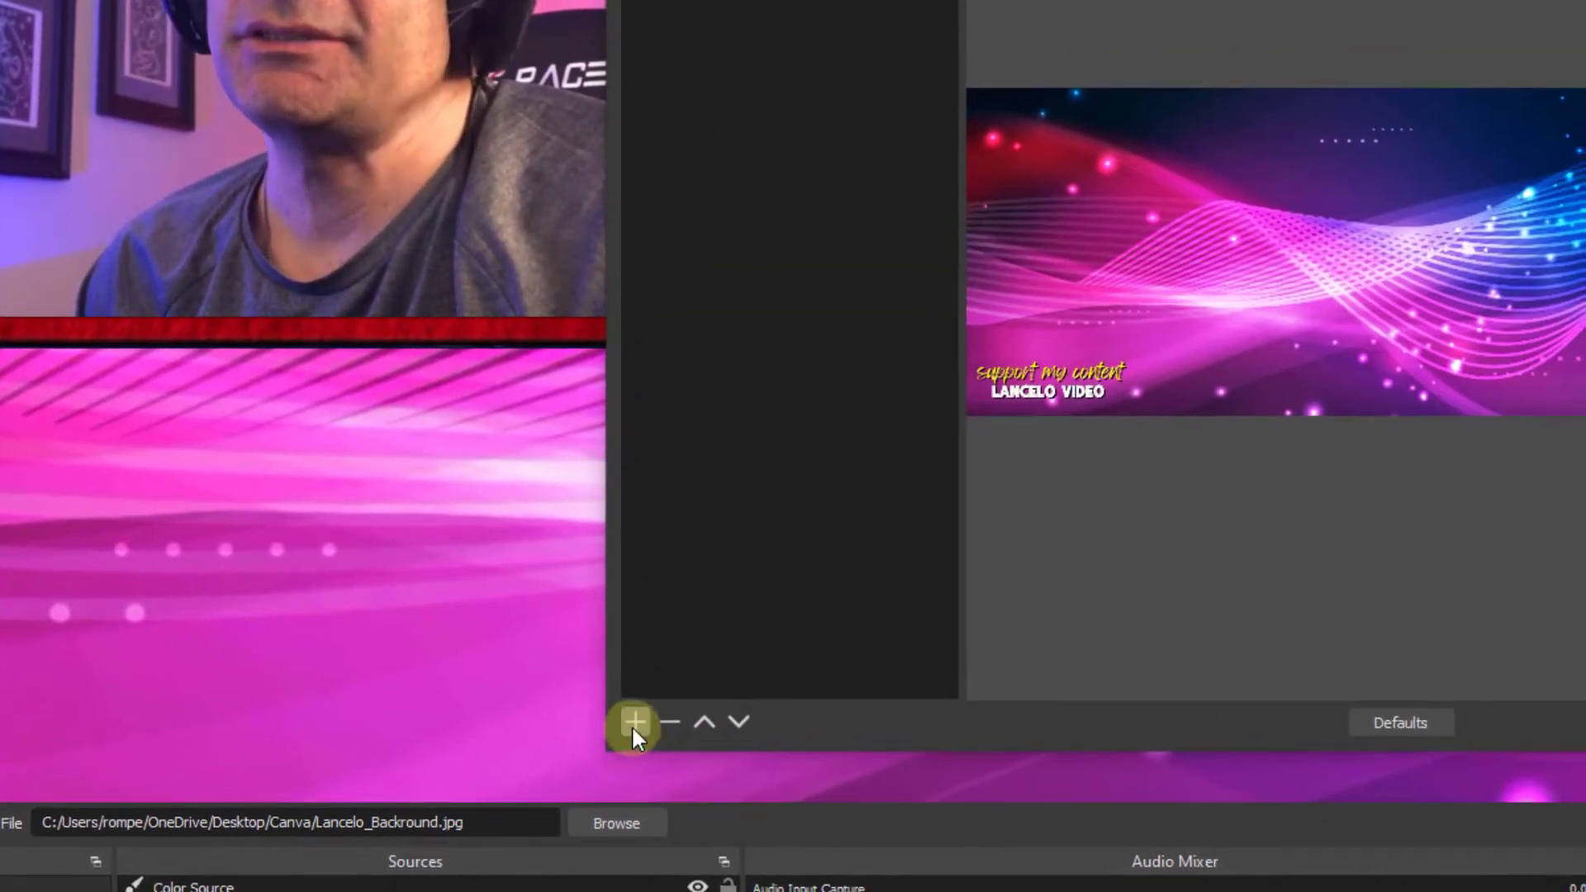
{"action": "left_click", "coordinate": [634, 724]}
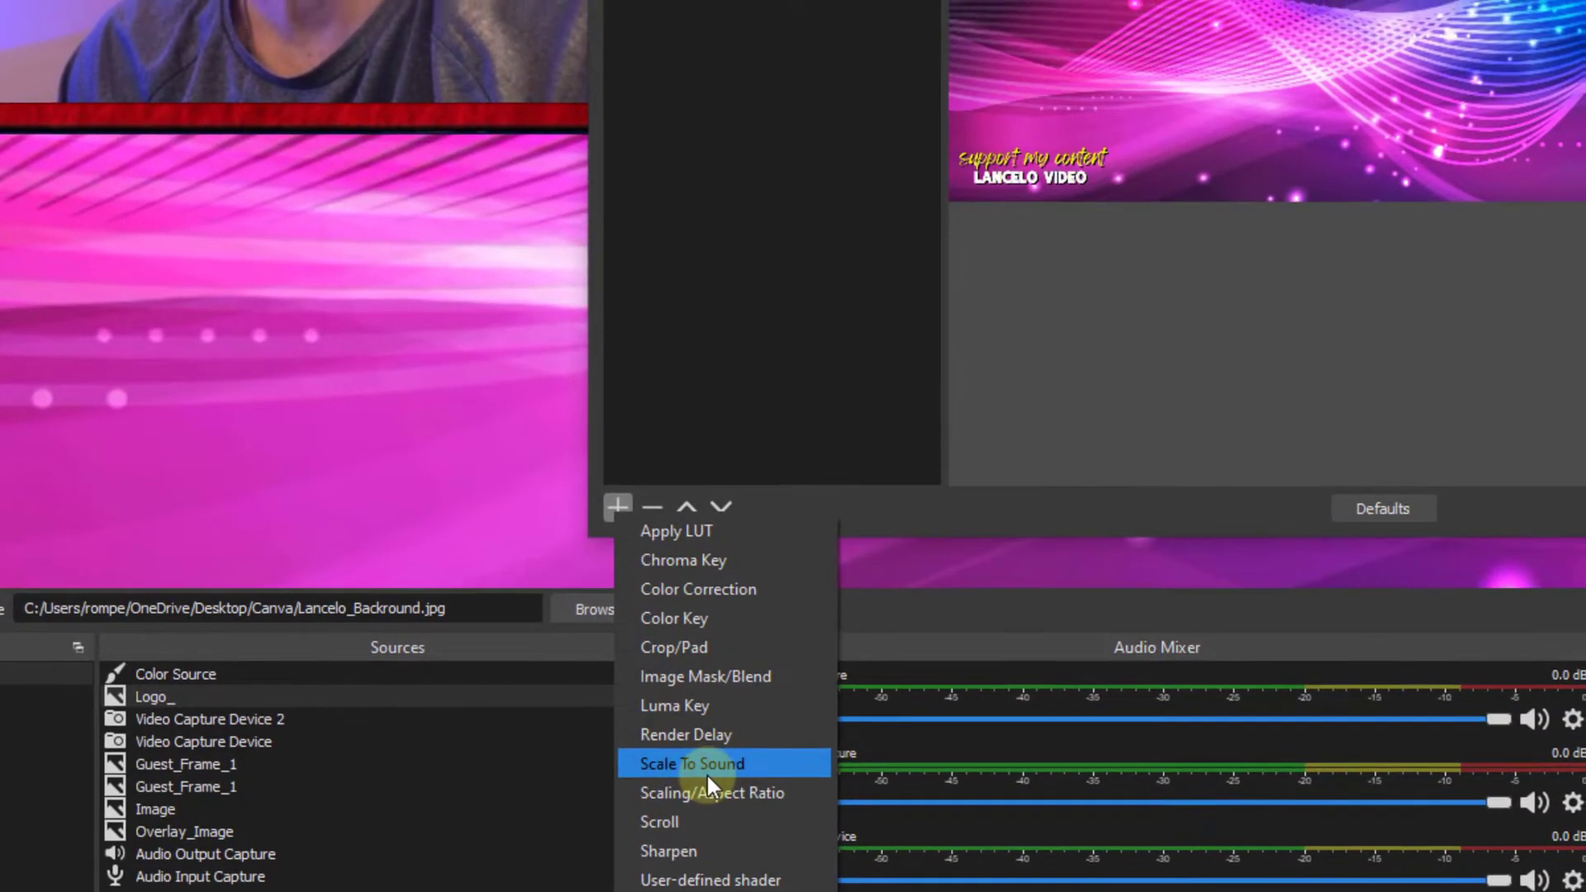
{"action": "left_click", "coordinate": [711, 753]}
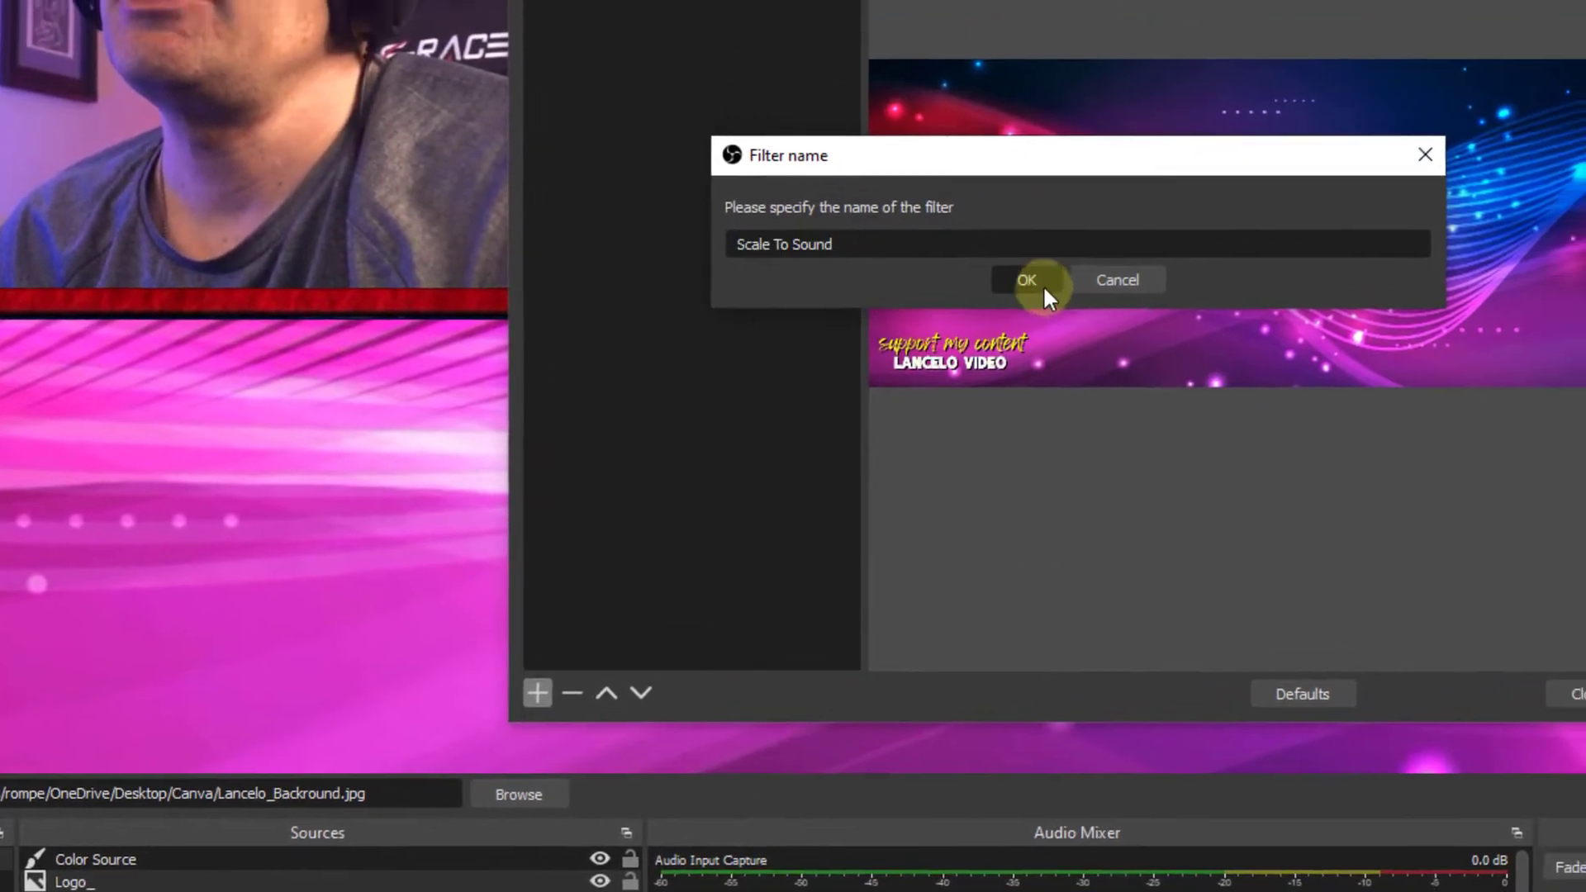
{"action": "left_click", "coordinate": [1042, 284]}
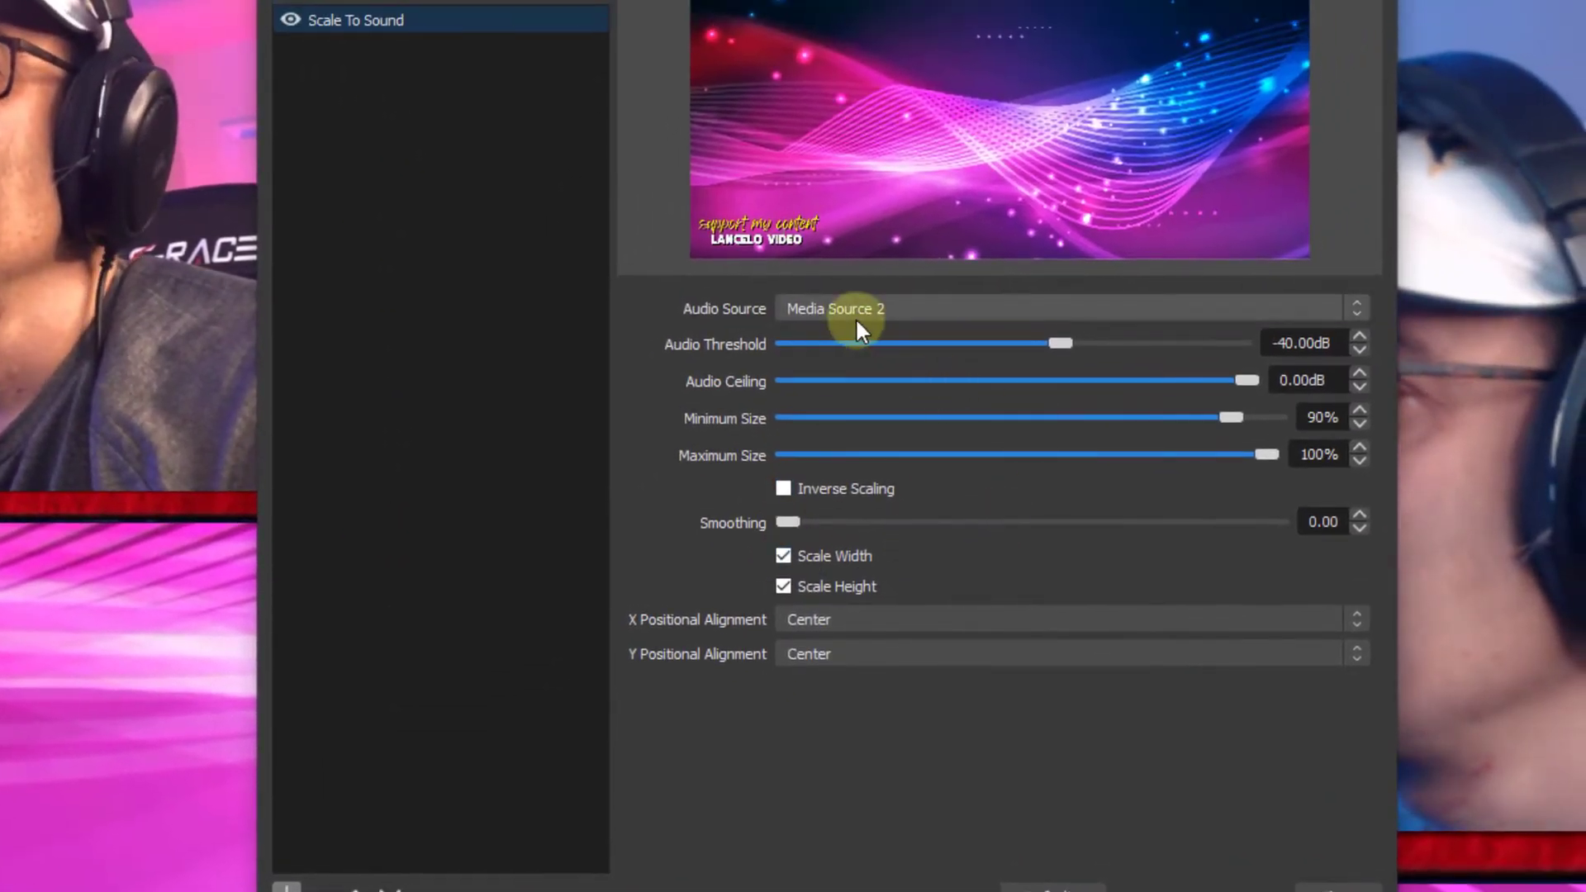
- Drive the filter from Audio Output Capture, with threshold -80 dB and a much lower ceiling
{"action": "left_click", "coordinate": [821, 312]}
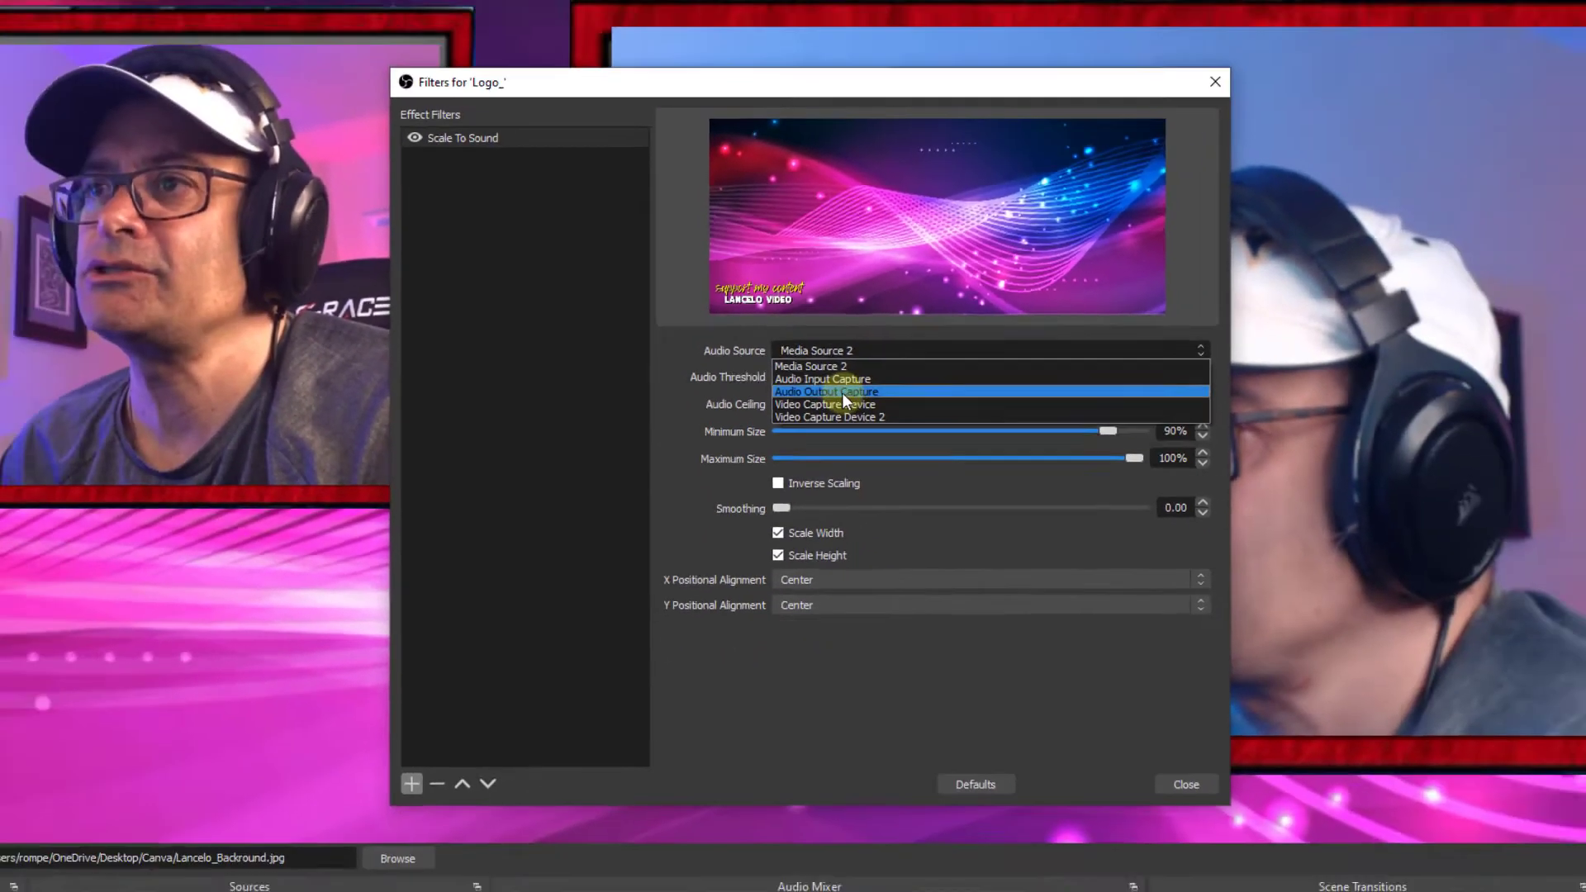
{"action": "left_click", "coordinate": [890, 365]}
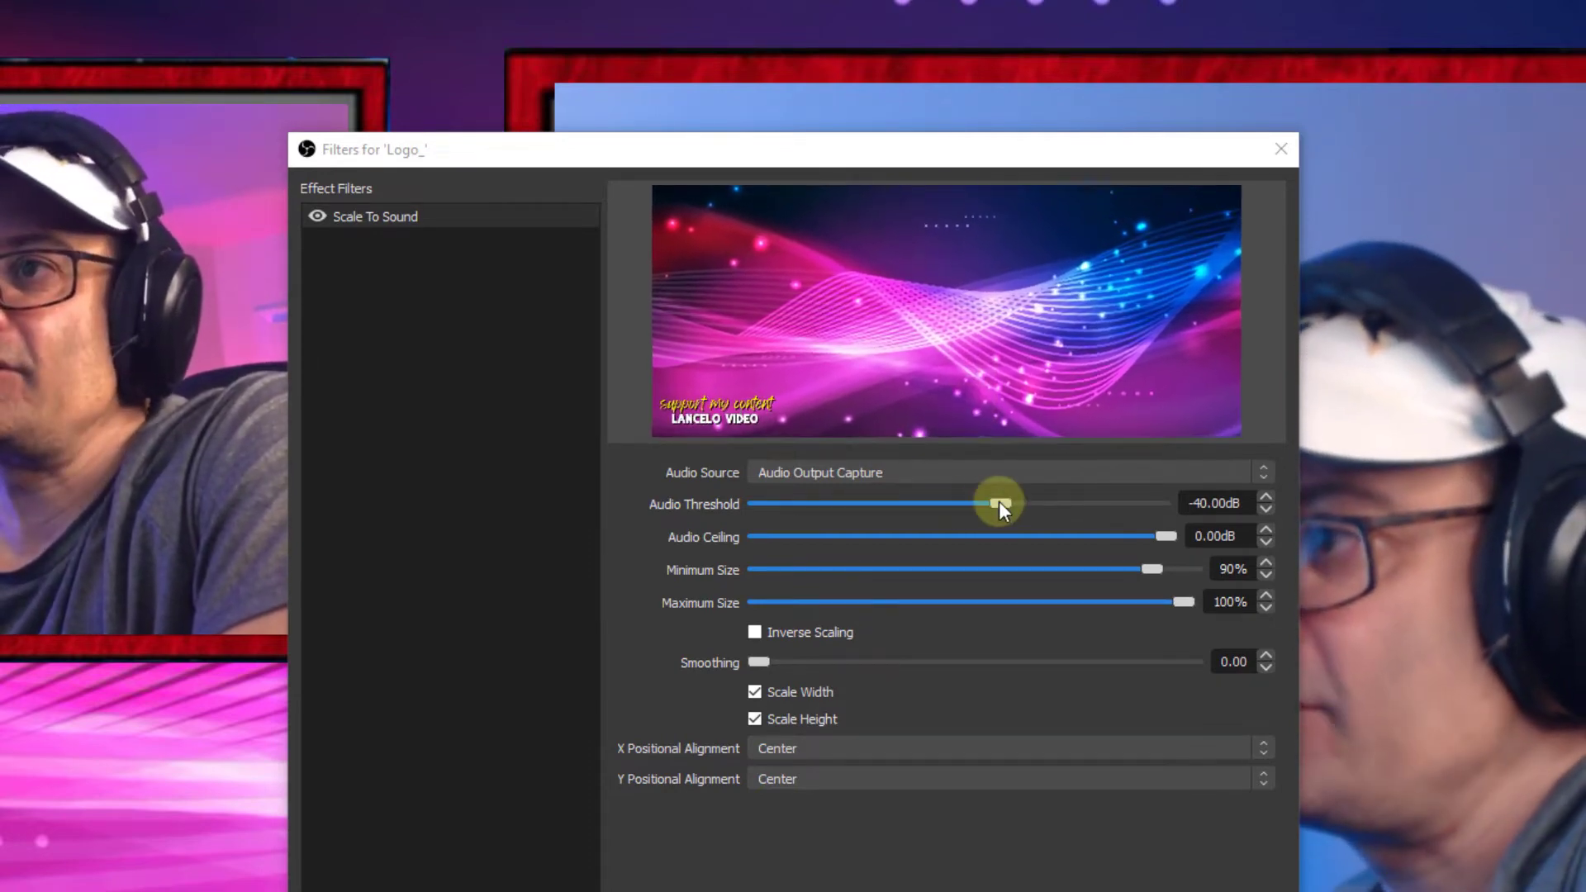
{"action": "left_click_drag", "start_coordinate": [999, 503], "coordinate": [840, 503]}
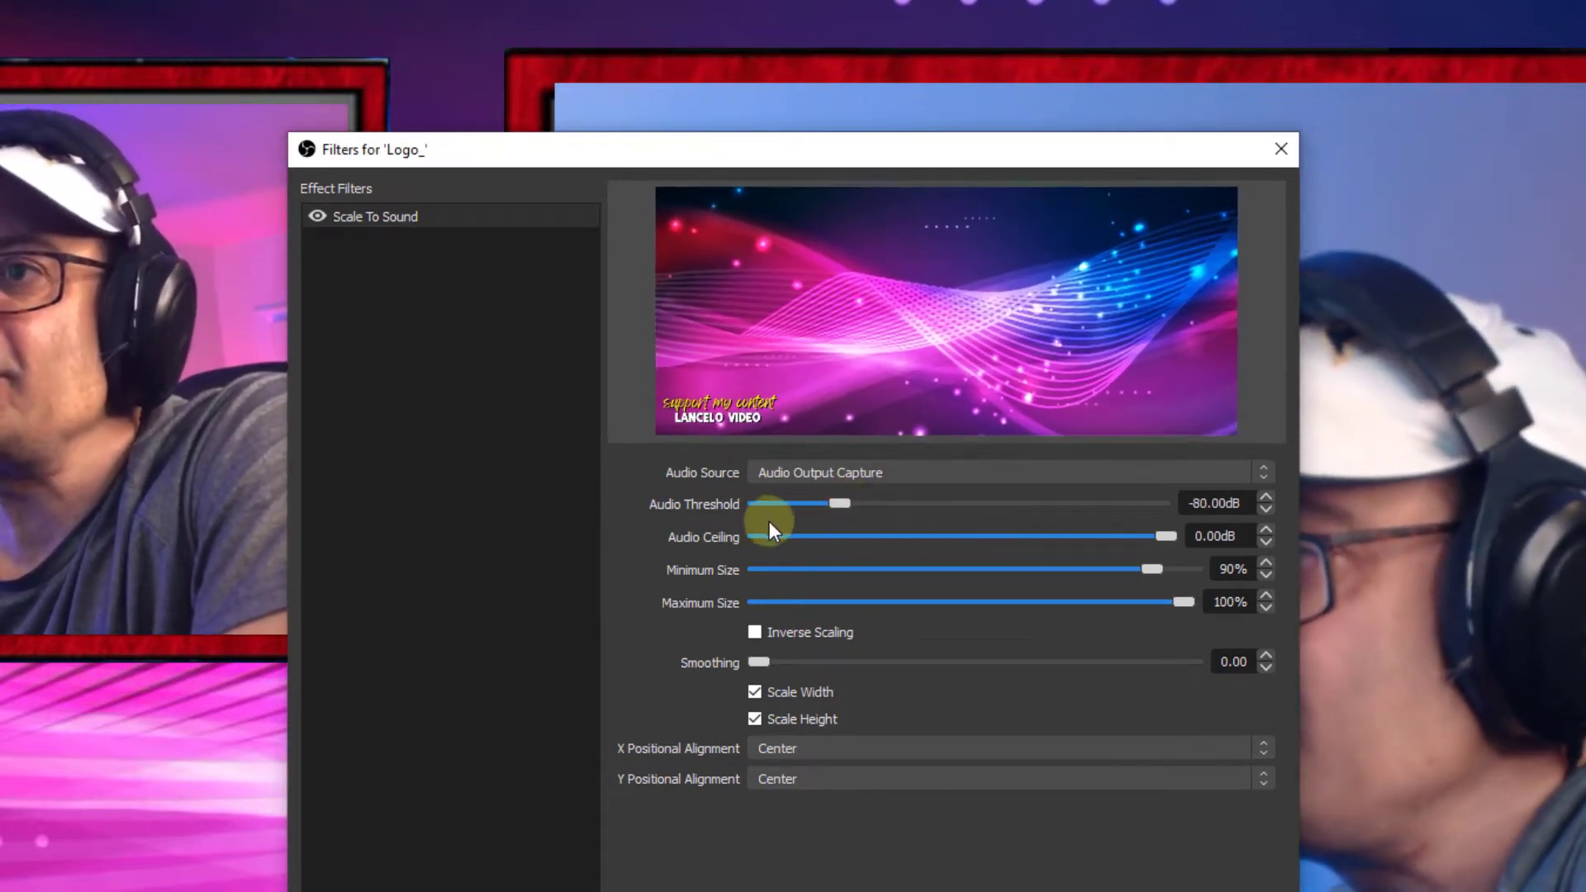
{"action": "left_click_drag", "start_coordinate": [1157, 539], "coordinate": [910, 547]}
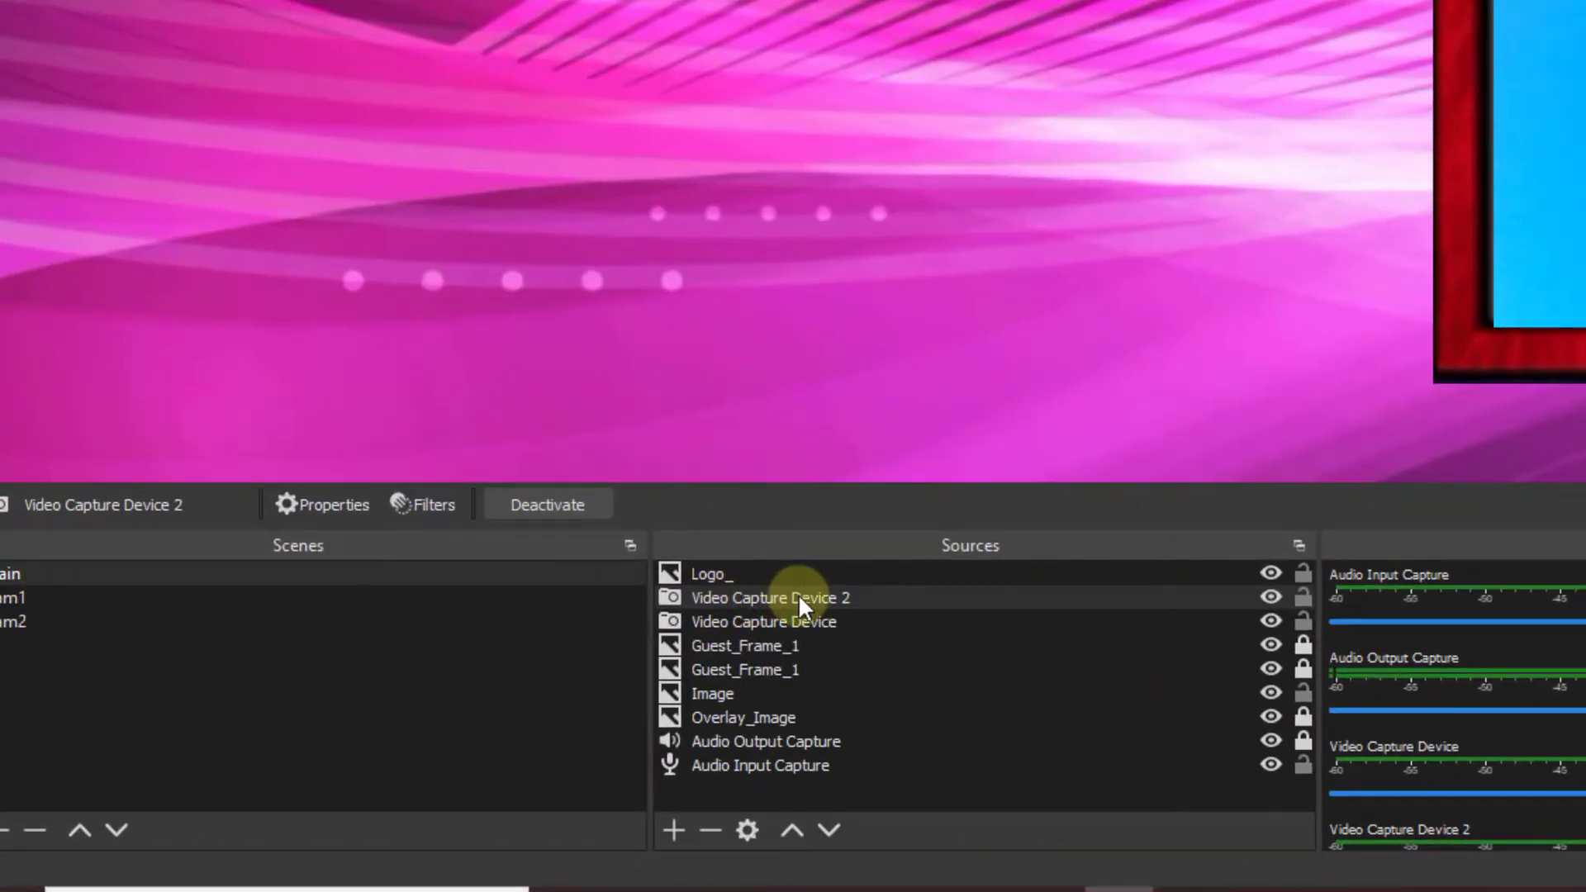
- Add a User-defined shader filter to Video Capture Device 2
{"action": "right_click", "coordinate": [798, 594]}
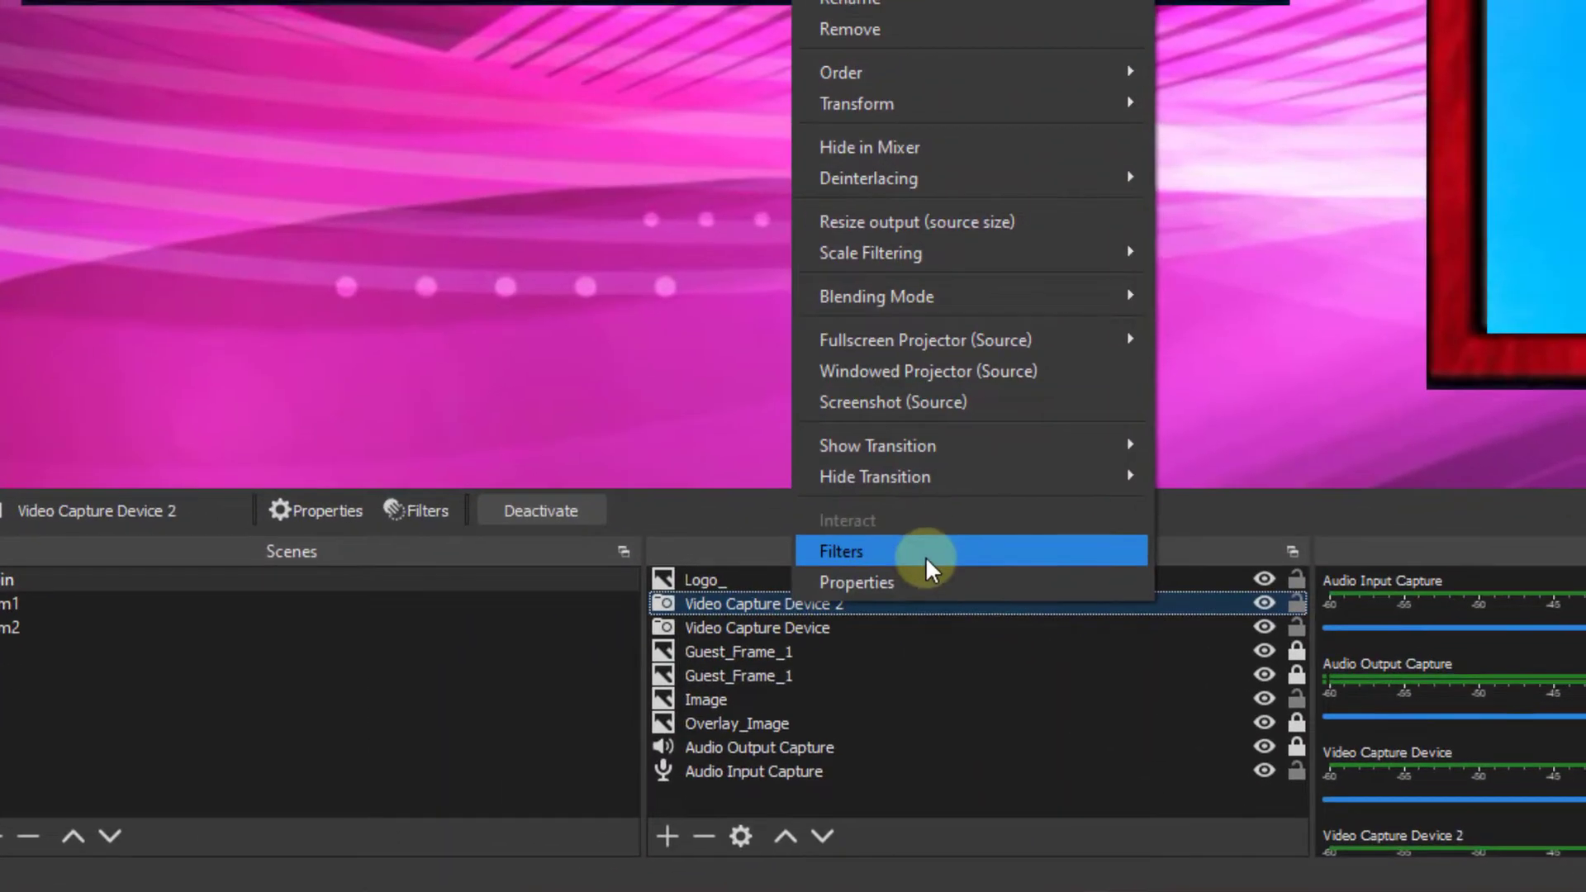
{"action": "left_click", "coordinate": [924, 547]}
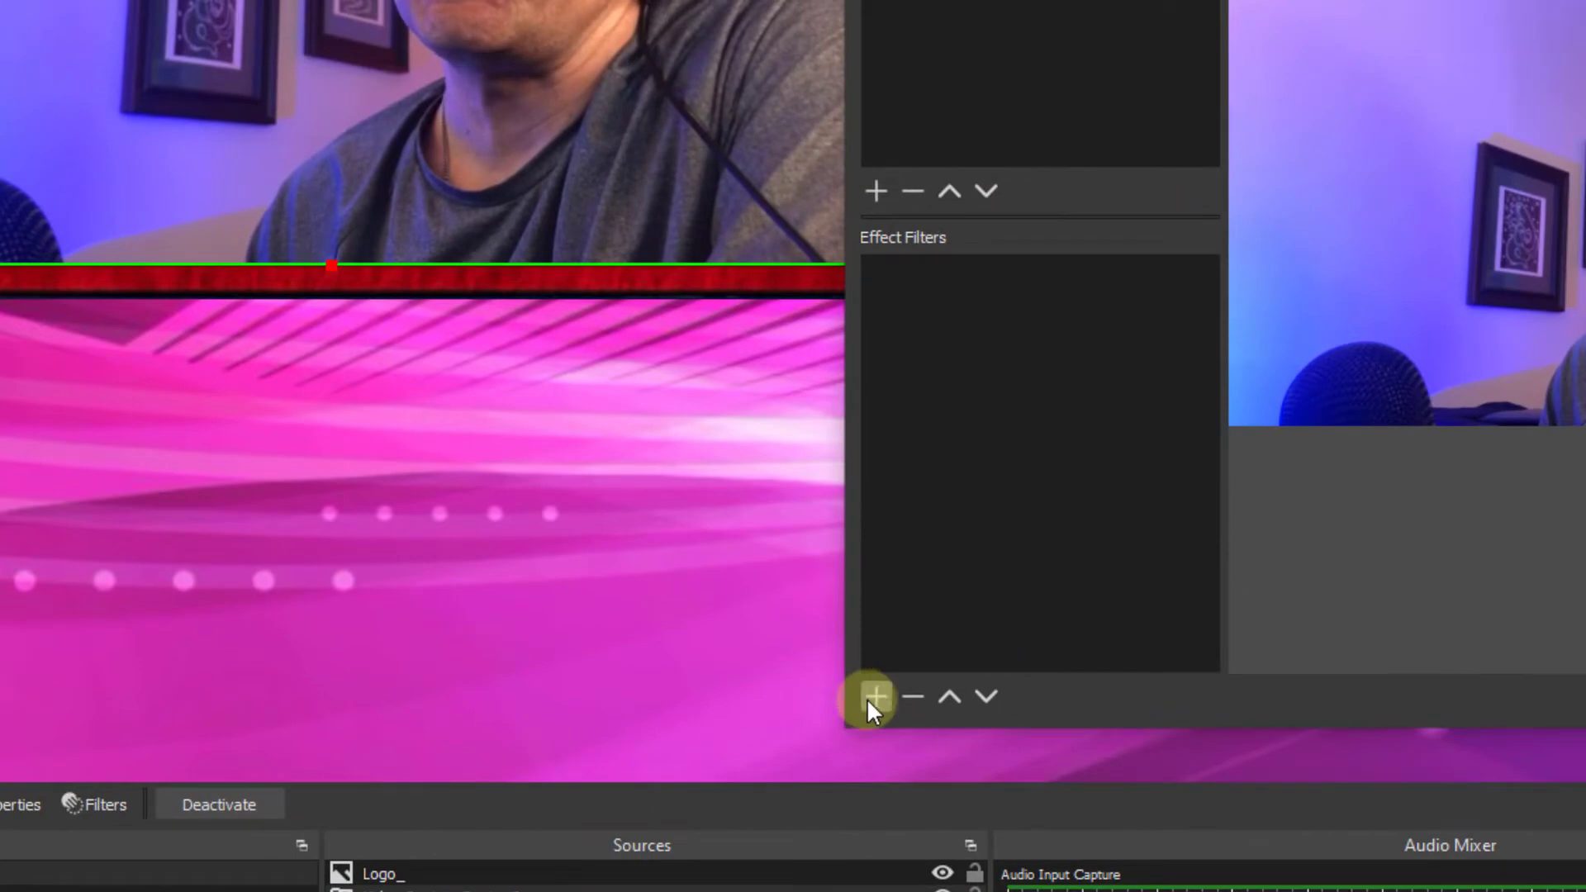
{"action": "left_click", "coordinate": [868, 699]}
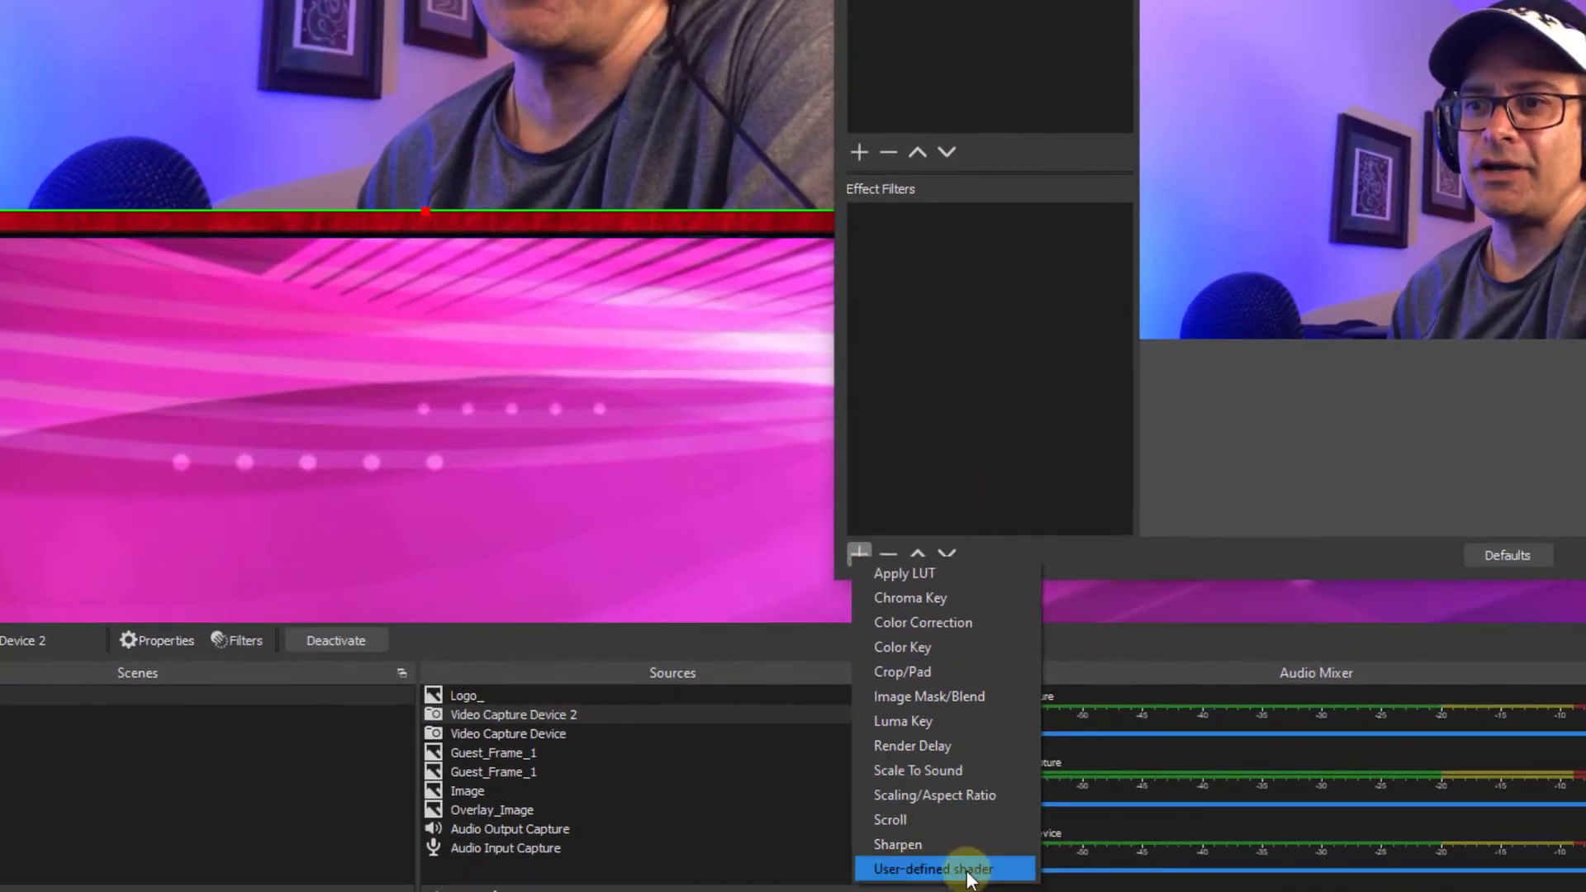
{"action": "left_click", "coordinate": [967, 870]}
{"action": "left_click", "coordinate": [1266, 205]}
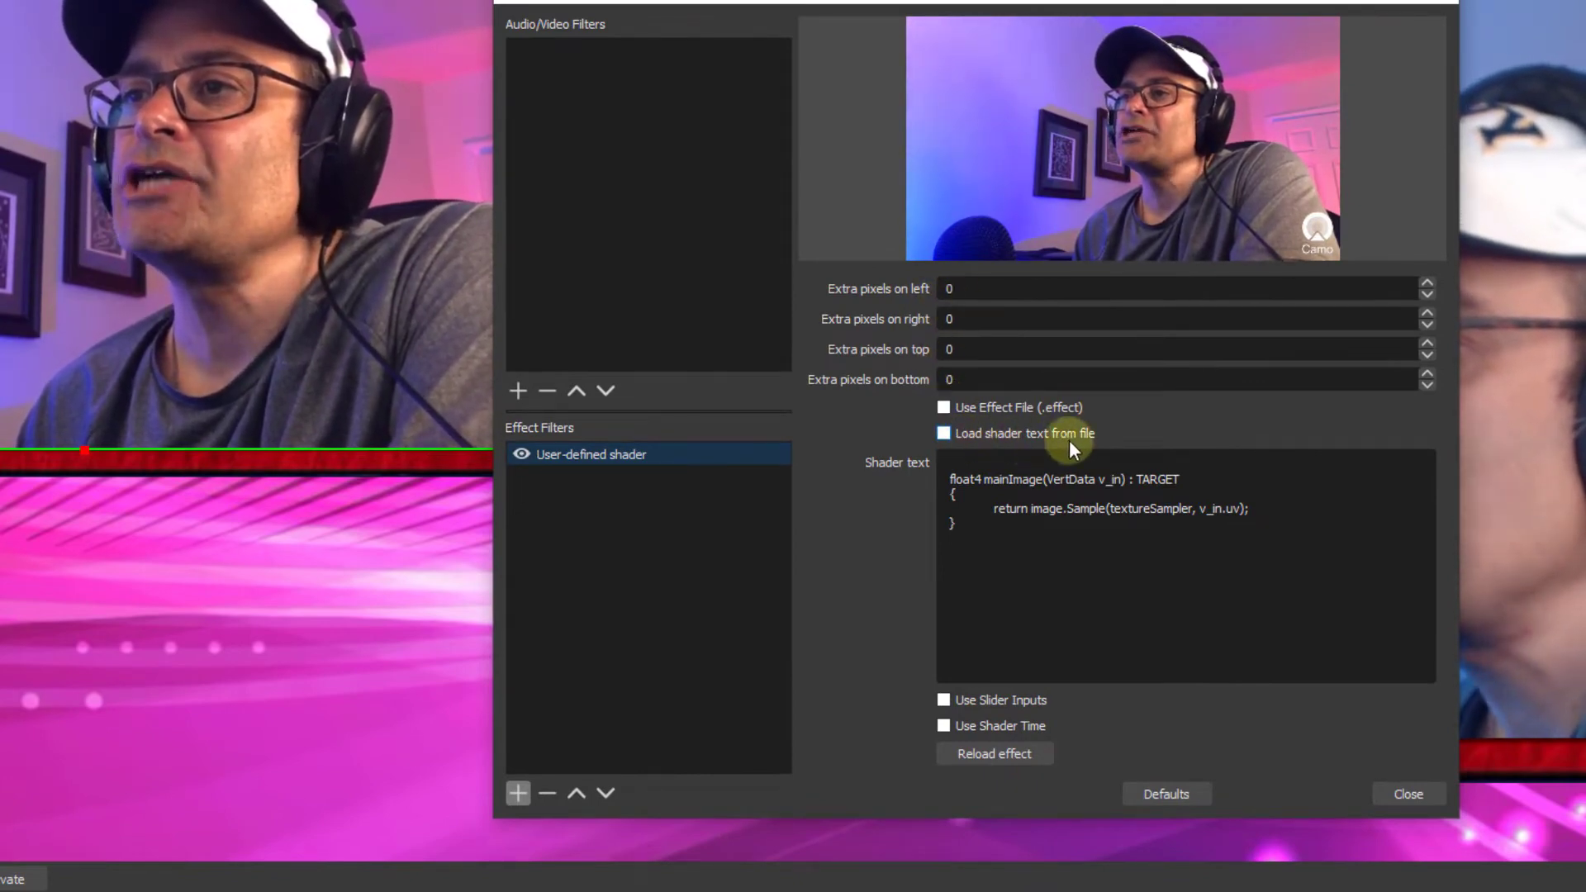
- Load the shader from rainbow.shader and enable Apply To Image
{"action": "left_click", "coordinate": [944, 433]}
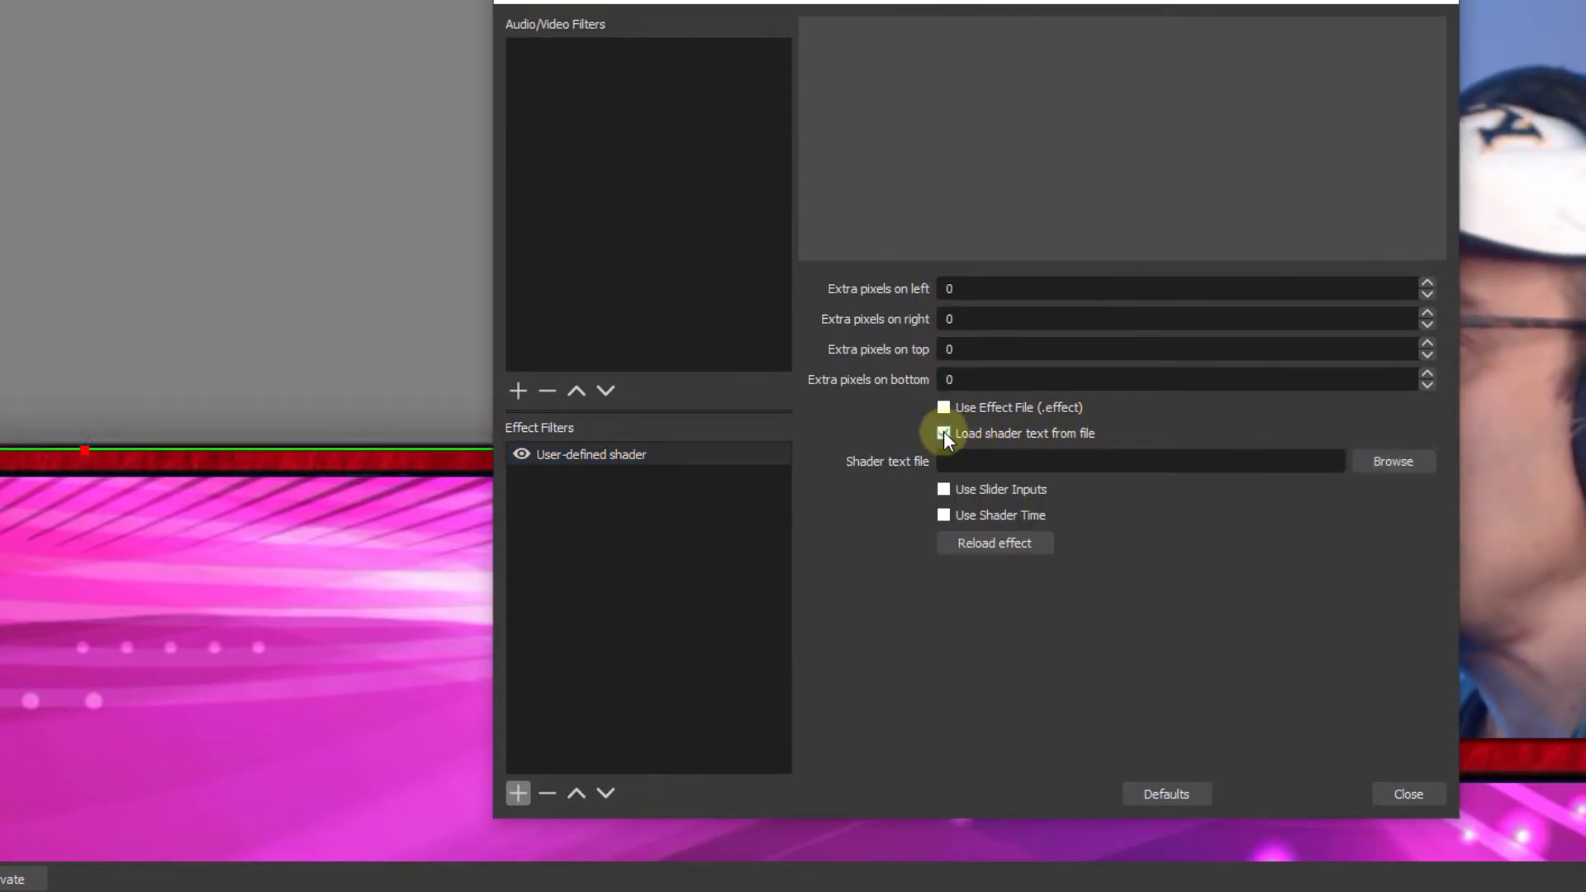
{"action": "left_click", "coordinate": [1395, 463]}
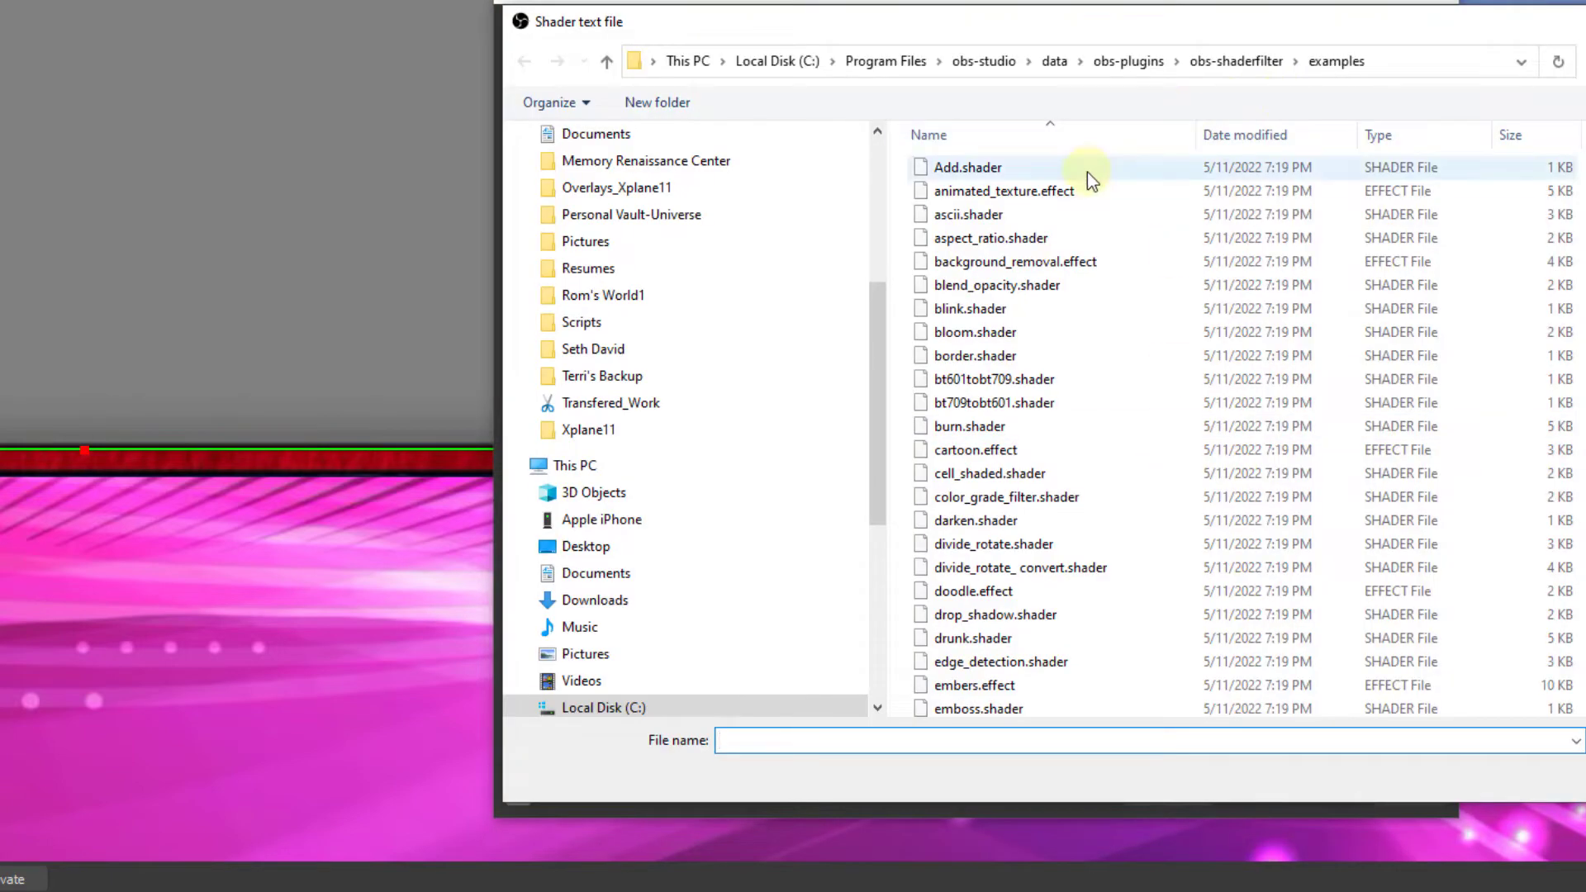
{"action": "type", "text": "RA"}
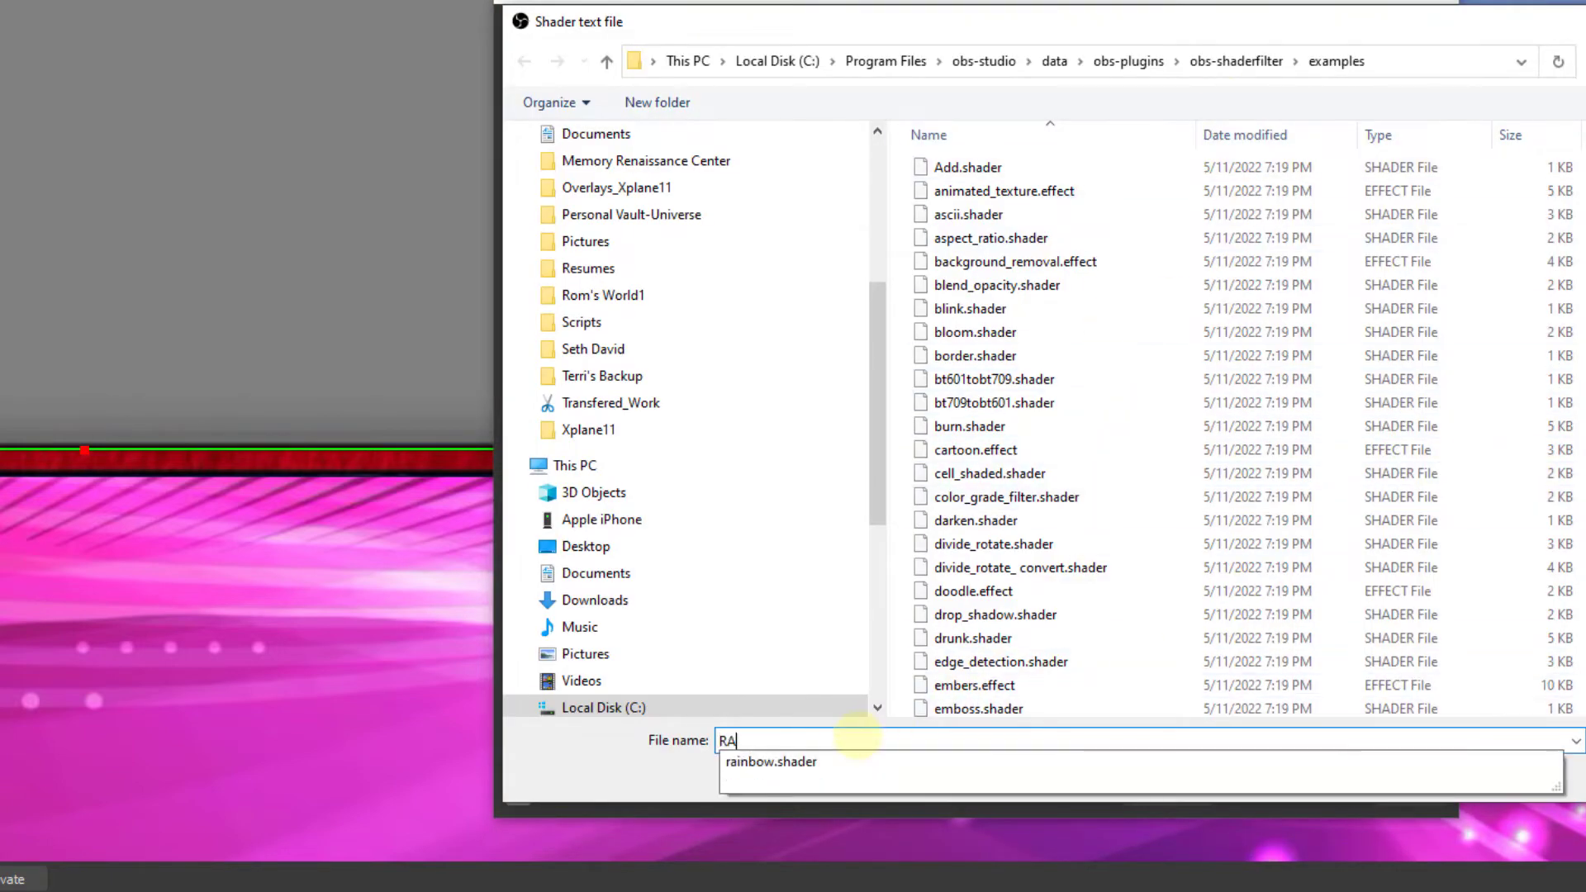
{"action": "left_click", "coordinate": [1264, 762]}
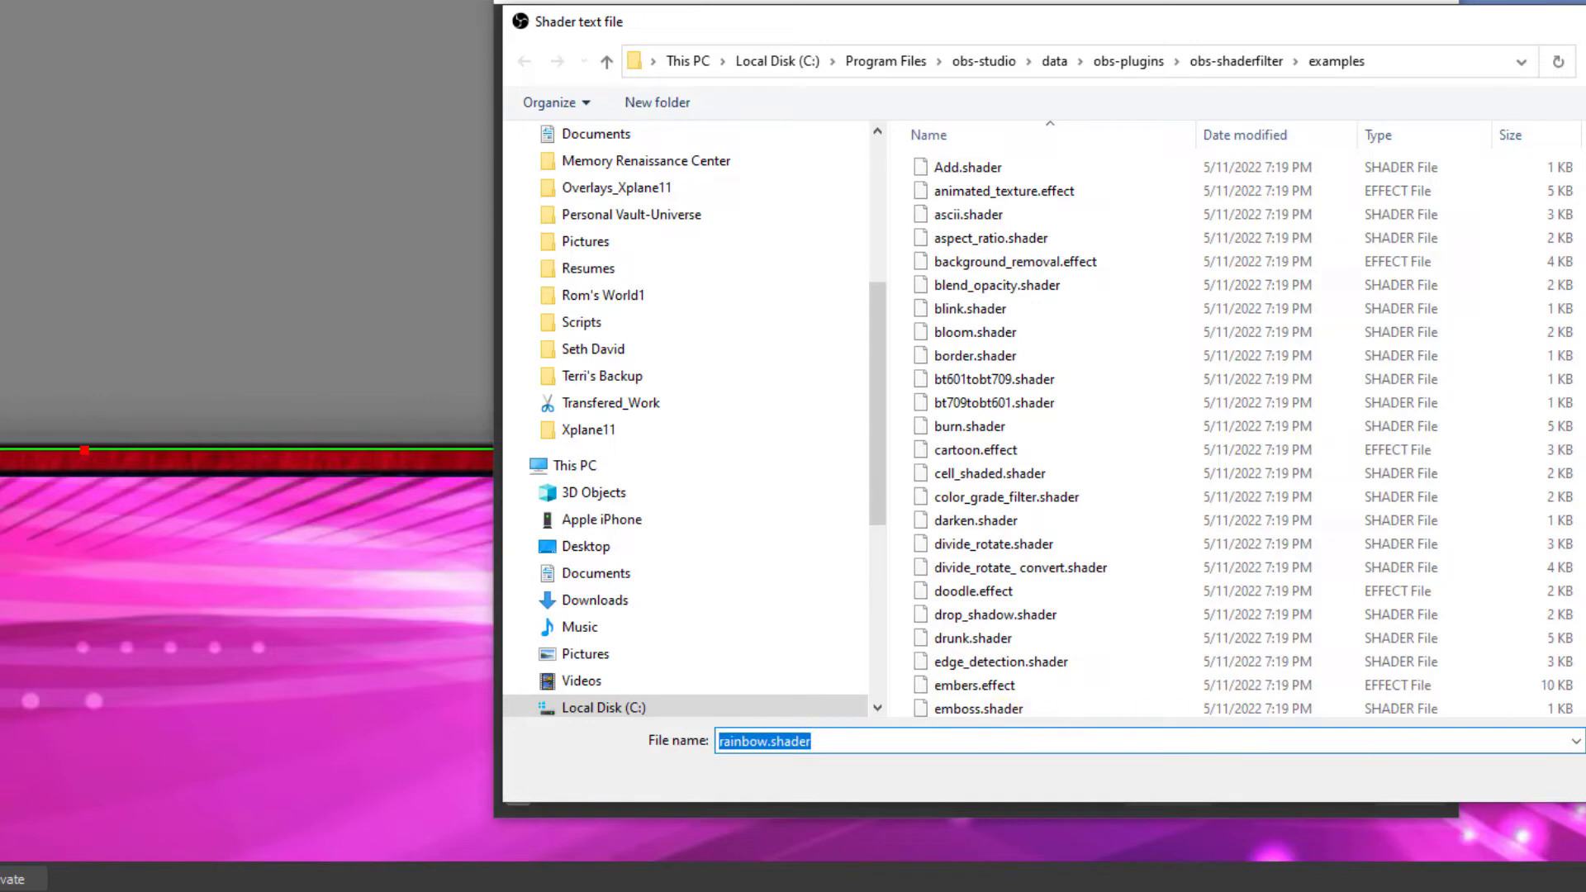
{"action": "key", "text": "Return"}
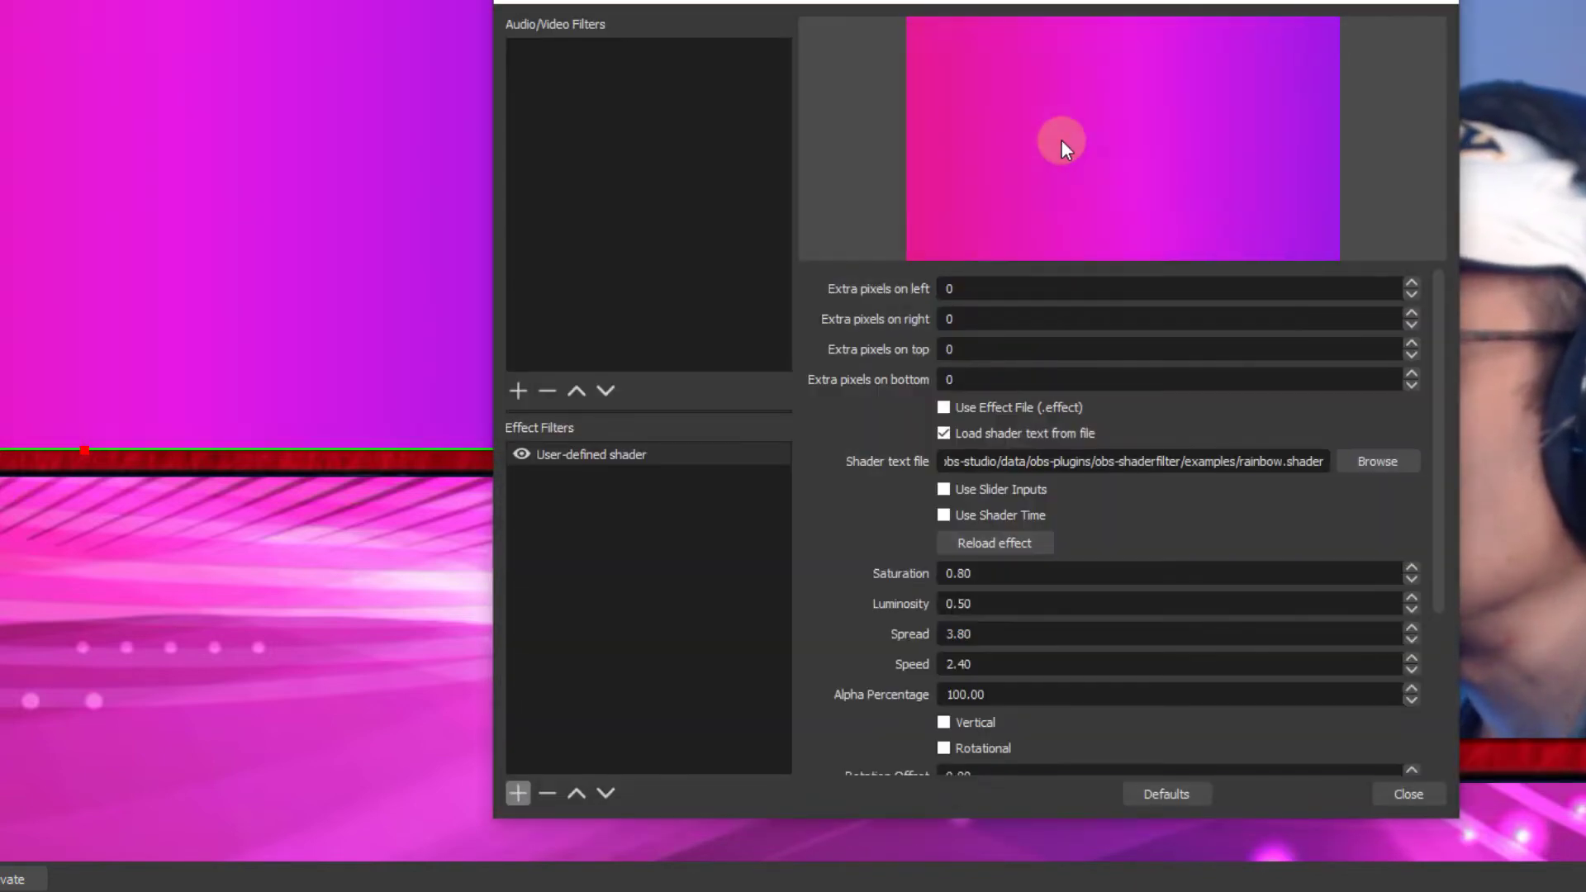
{"action": "scroll", "coordinate": [994, 276], "scroll_direction": "down", "scroll_amount": 2}
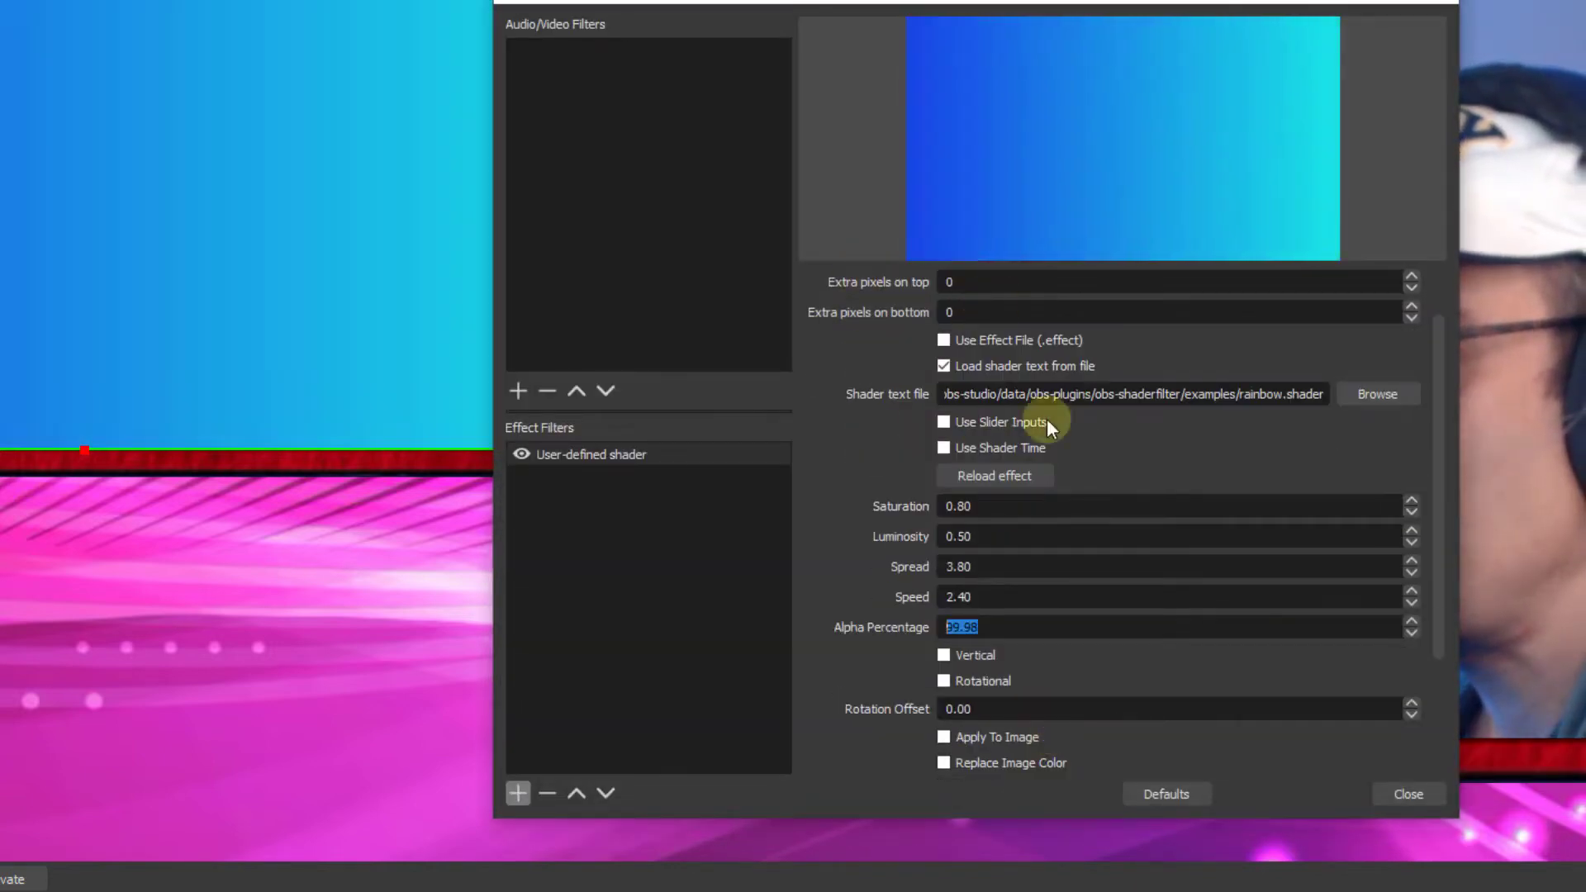
{"action": "left_click", "coordinate": [956, 736]}
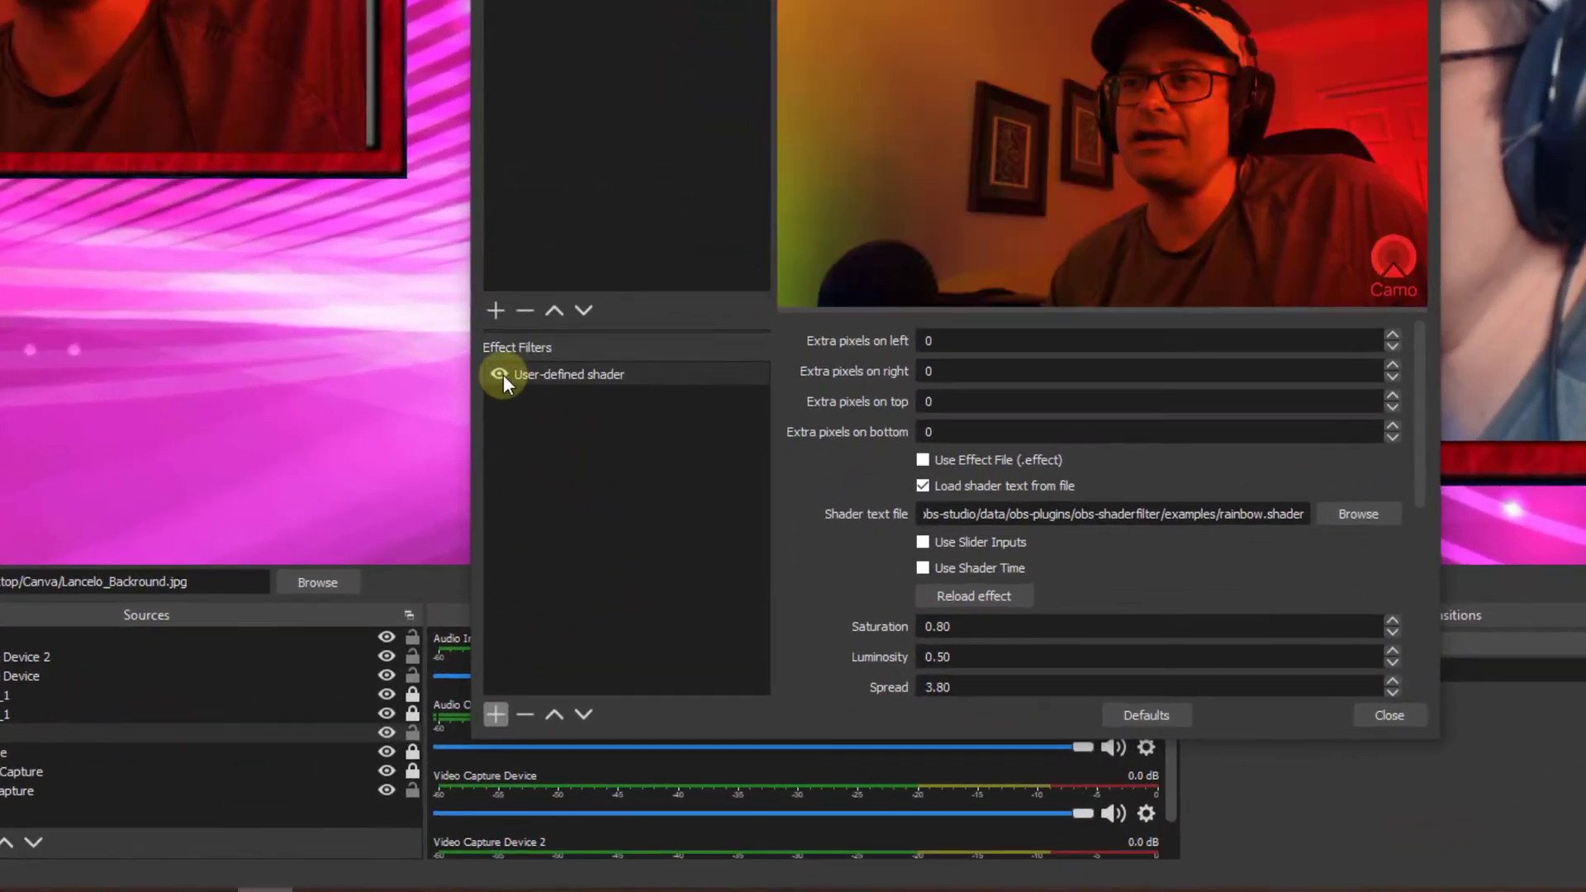
- Toggle the first shader off and on, try the VHS shader, then disable both shaders
{"action": "left_click", "coordinate": [630, 604]}
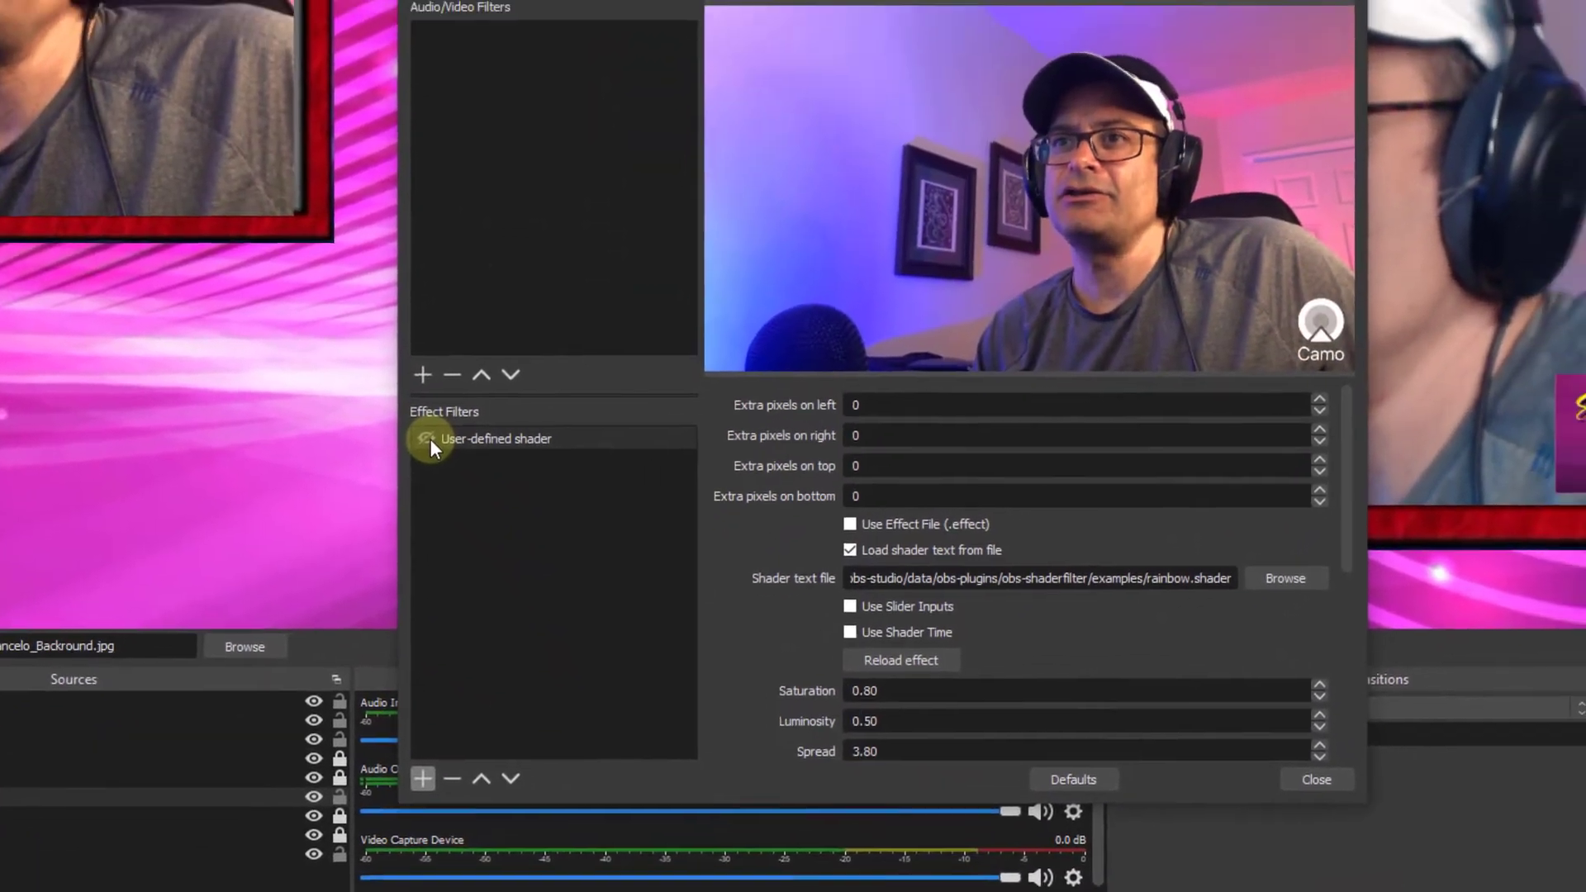
{"action": "left_click", "coordinate": [500, 374]}
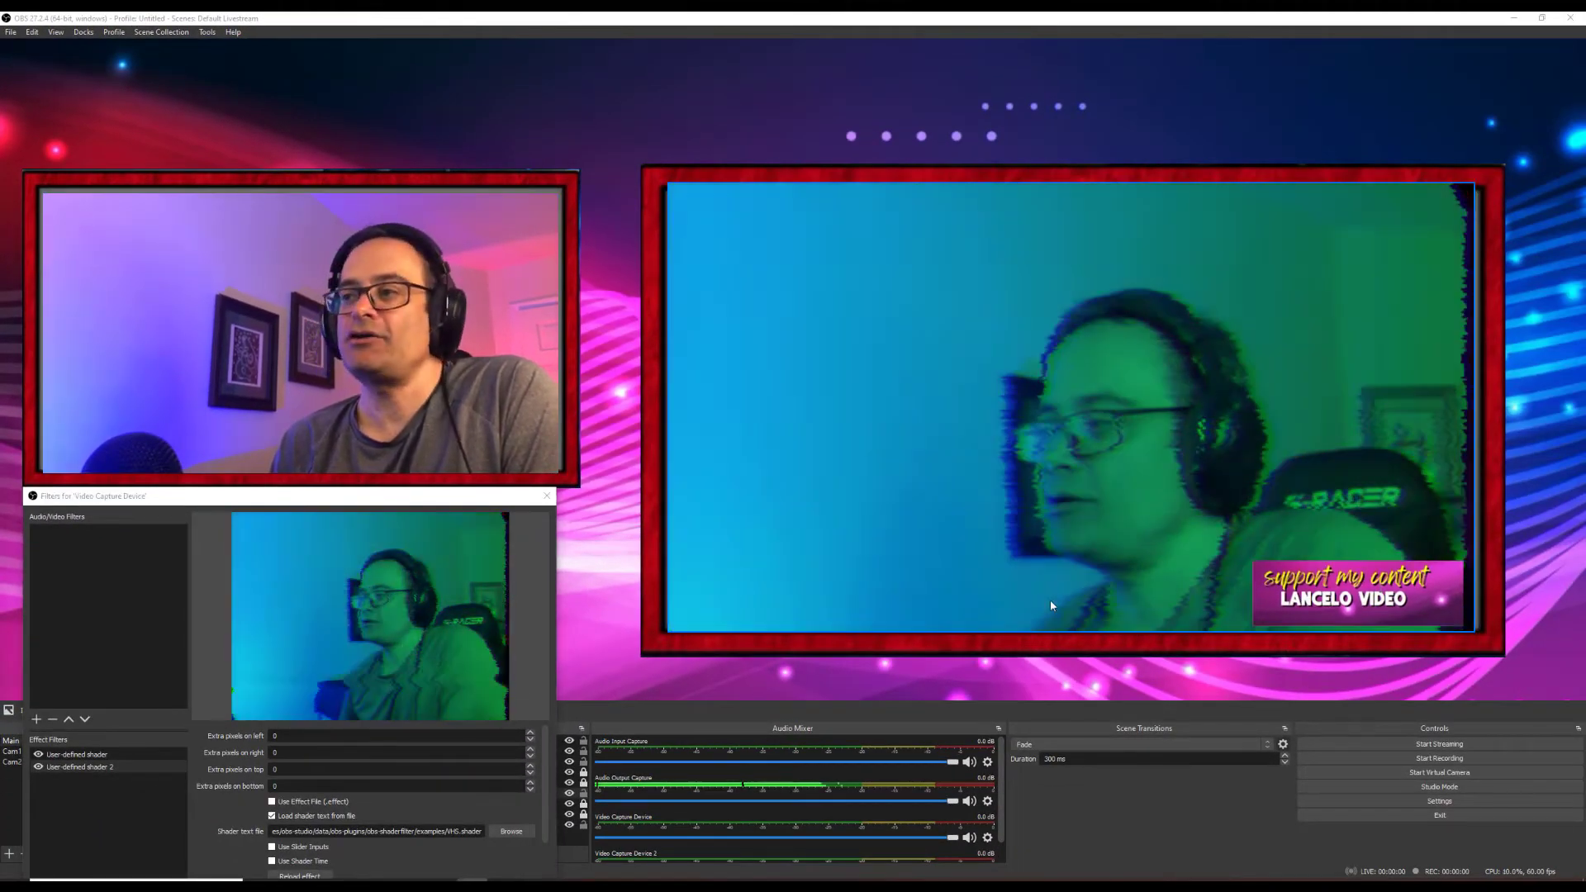
{"action": "left_click", "coordinate": [1308, 589]}
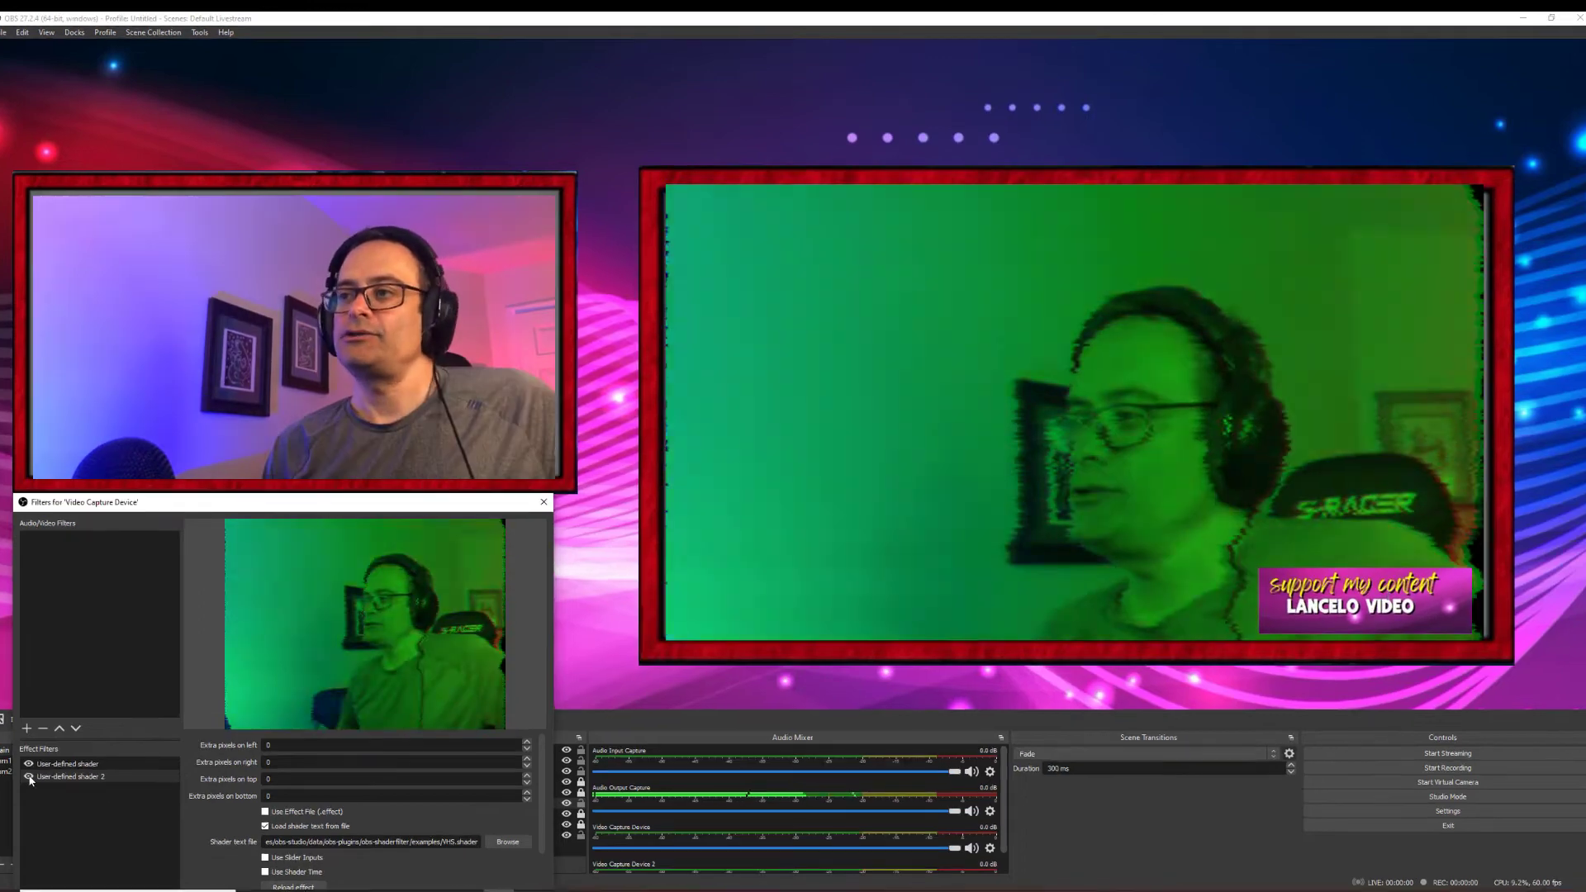
{"action": "left_click", "coordinate": [39, 755]}
{"action": "left_click", "coordinate": [29, 764]}
{"action": "left_click", "coordinate": [30, 777]}
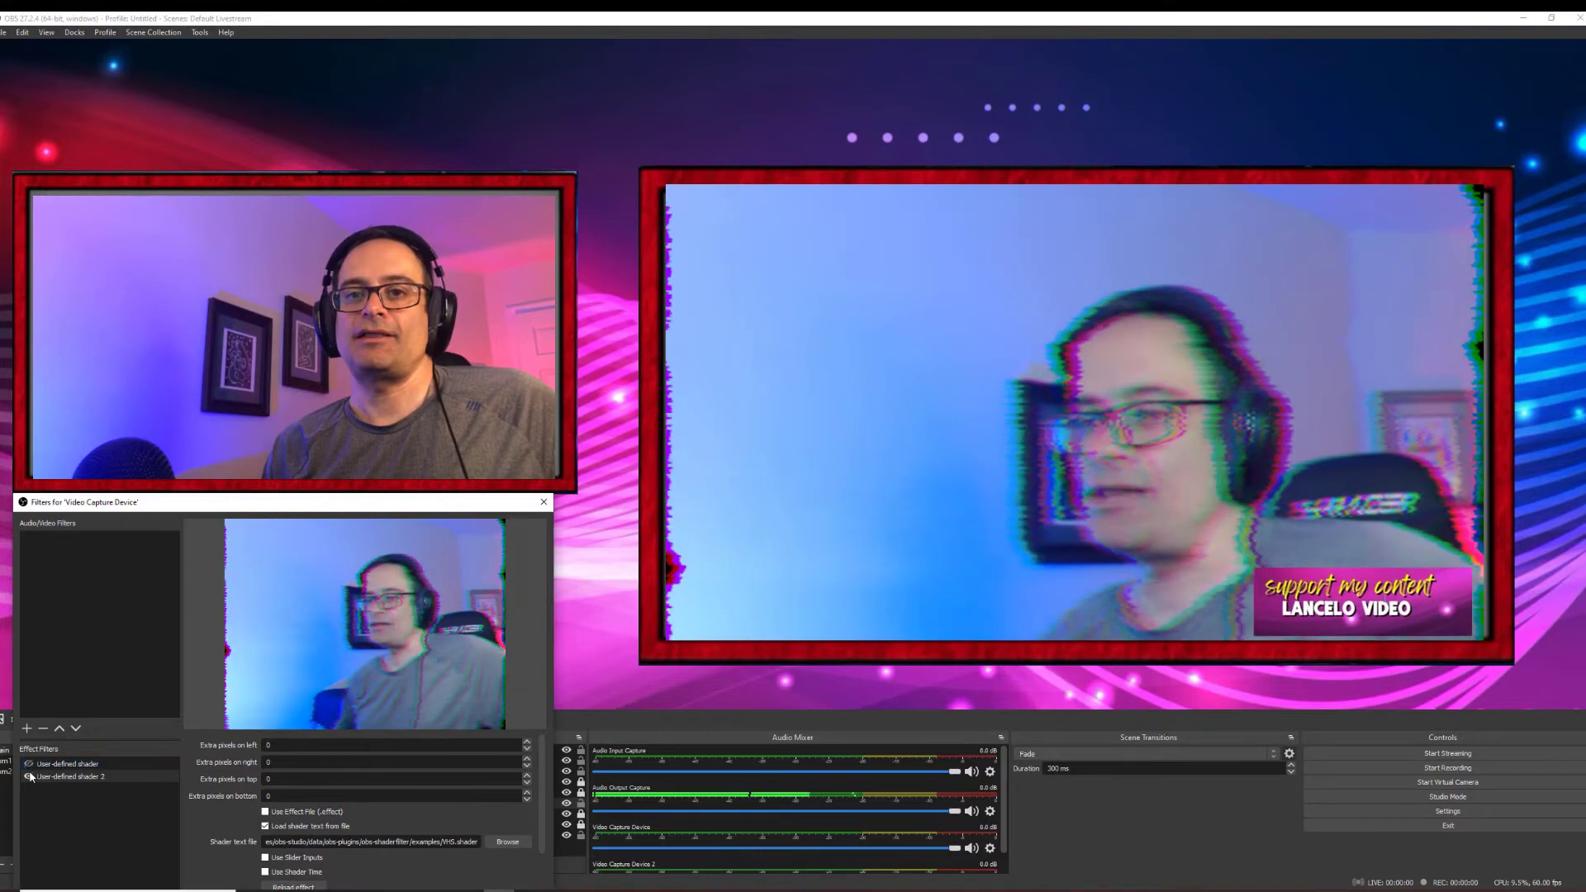
{"action": "left_click", "coordinate": [31, 775]}
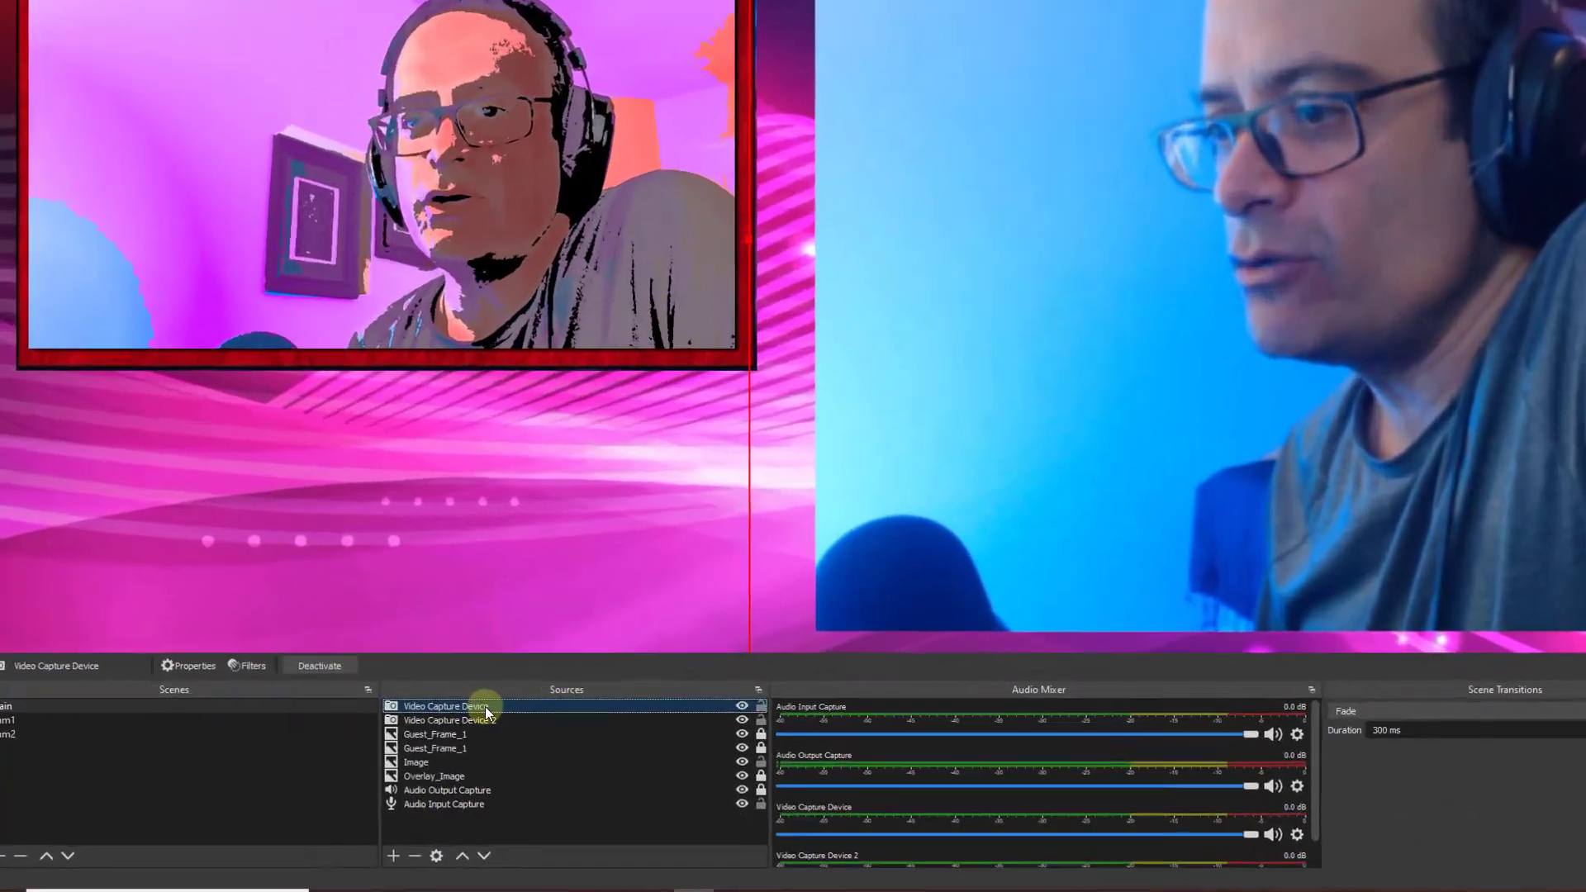
- Add a User-defined shader filter to Video Capture Device
{"action": "right_click", "coordinate": [372, 752]}
{"action": "left_click", "coordinate": [397, 733]}
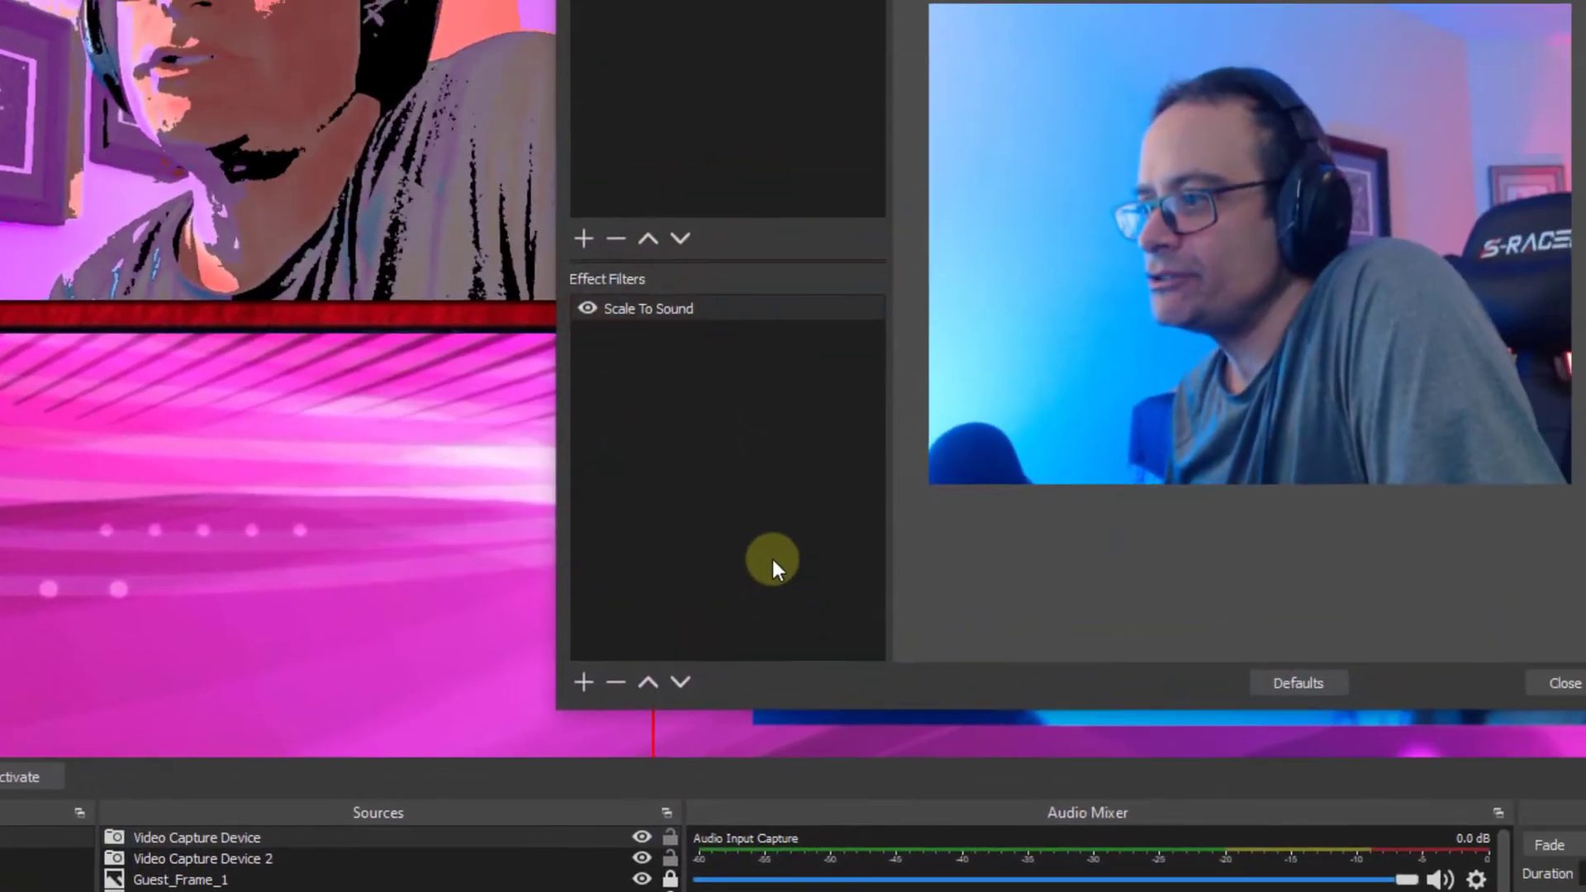
{"action": "left_click", "coordinate": [555, 694]}
{"action": "left_click", "coordinate": [682, 853]}
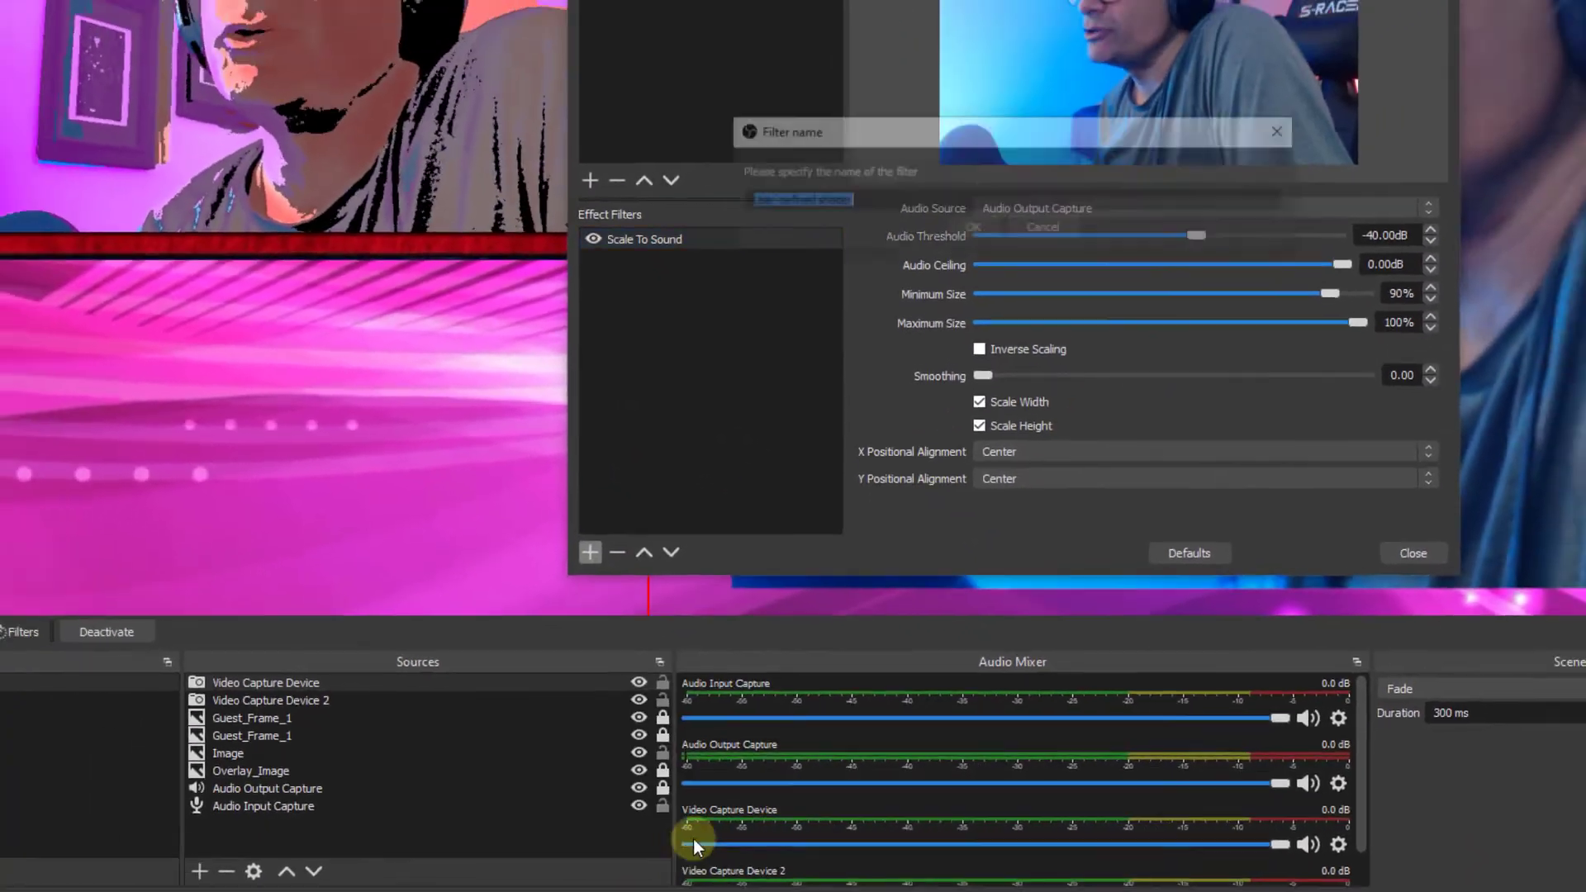
{"action": "left_click", "coordinate": [971, 251]}
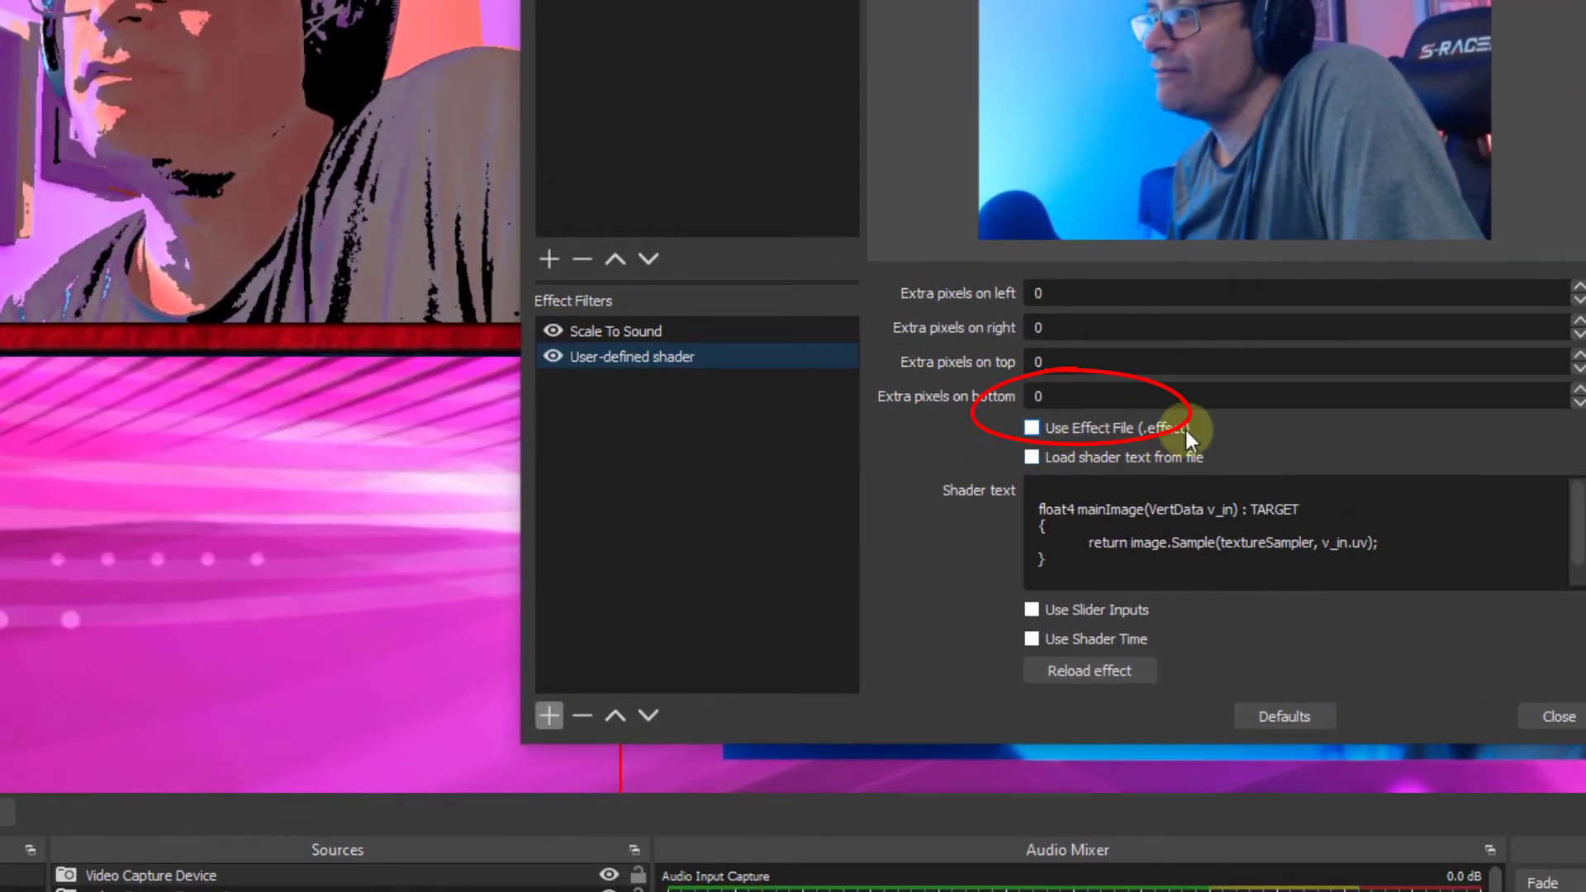
- Load cartoon.effect as the shader's effect file, reload it, and close Filters
{"action": "left_click", "coordinate": [1122, 454]}
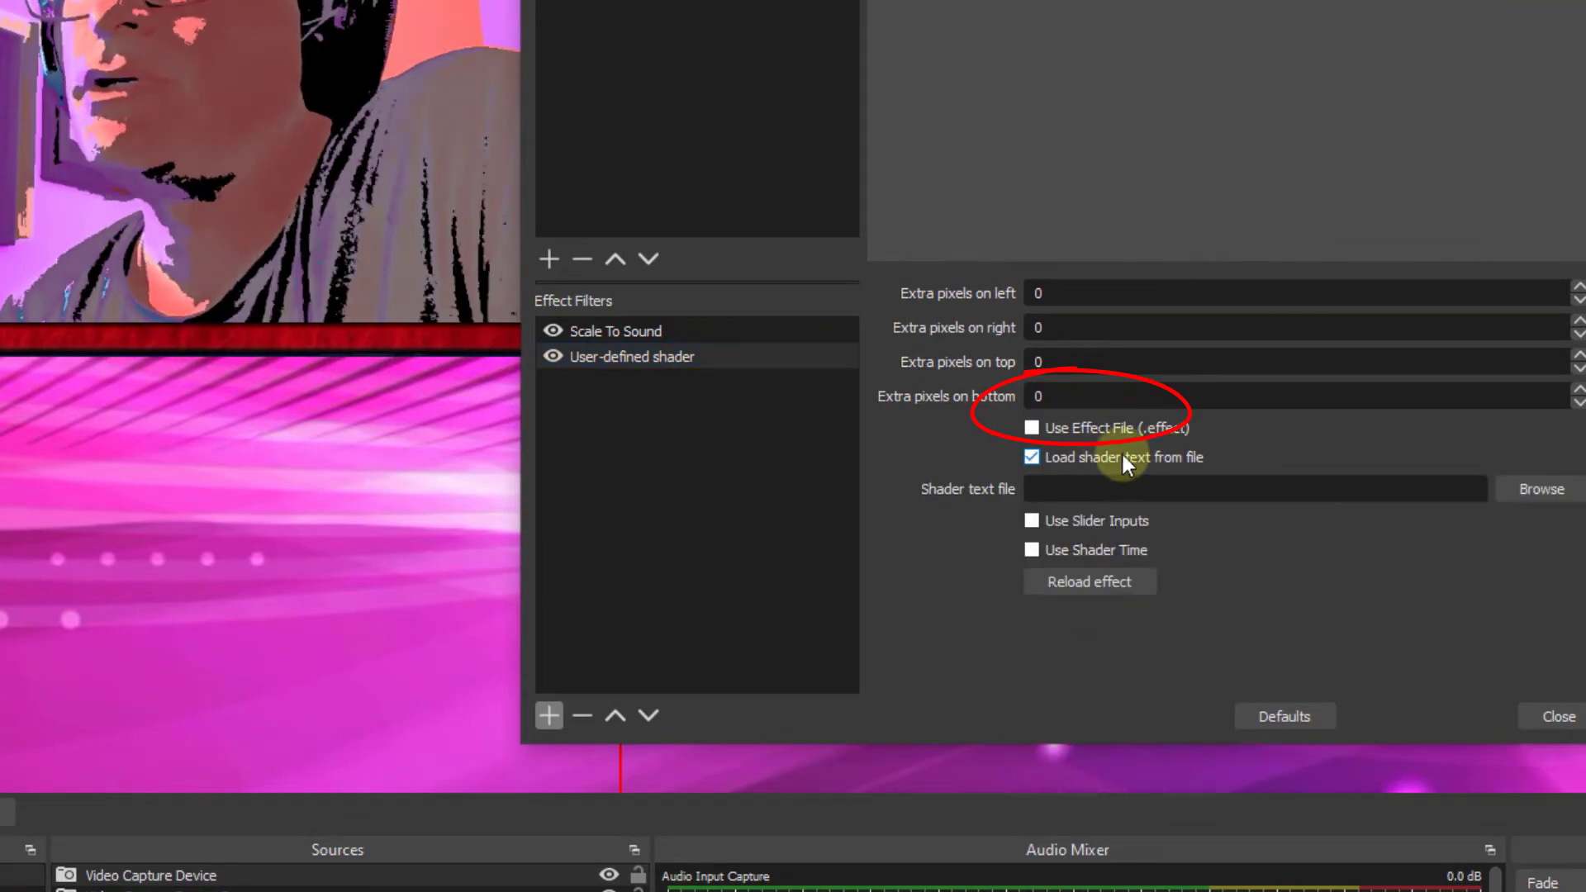
{"action": "left_click", "coordinate": [1524, 493]}
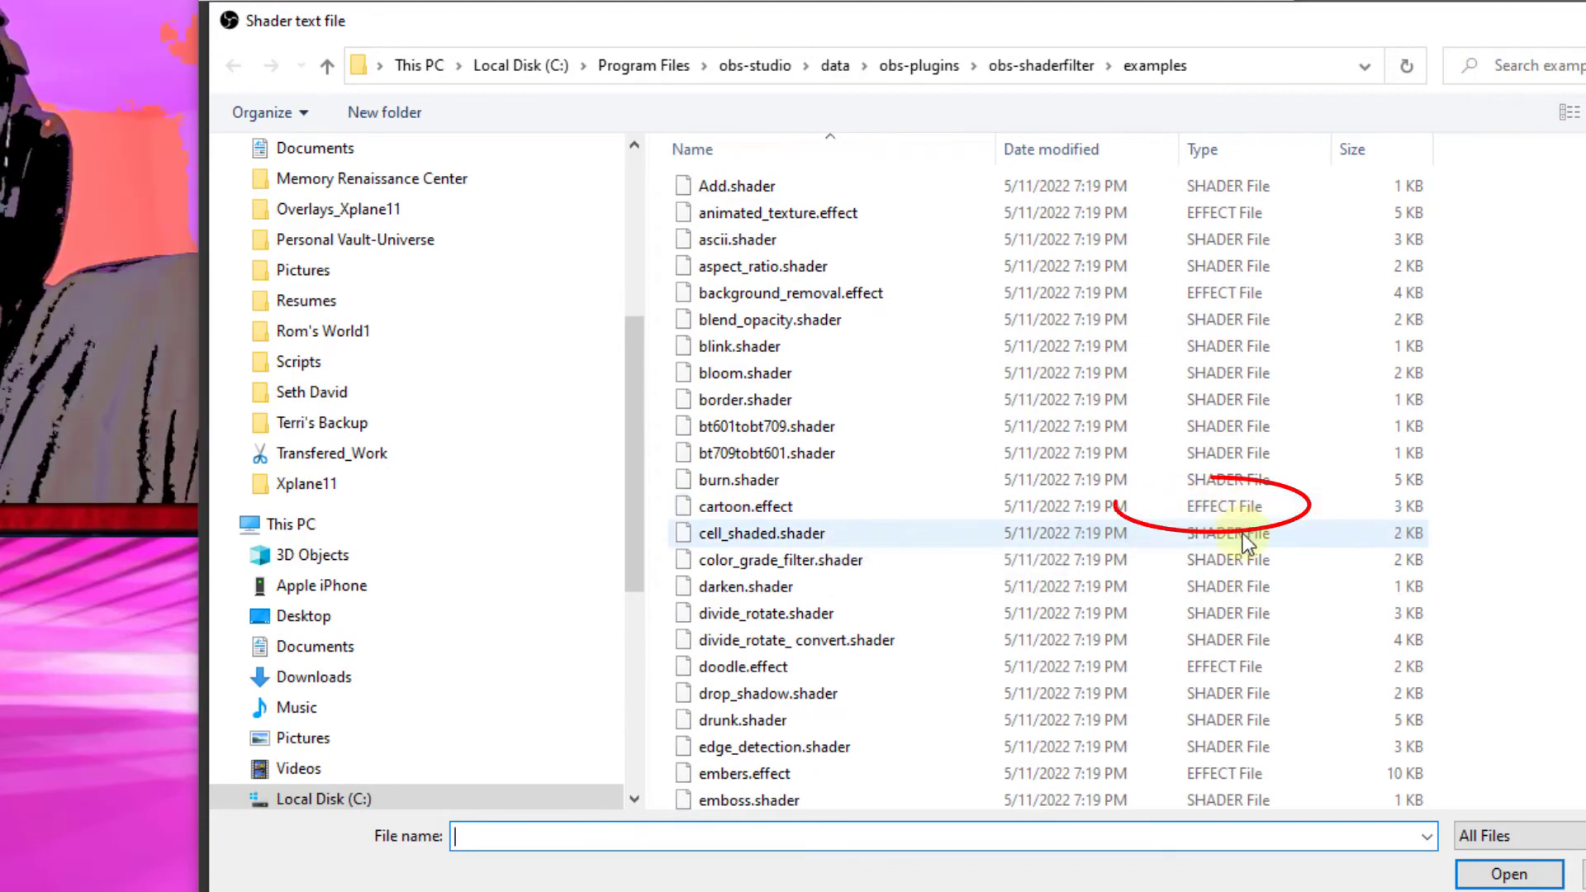
{"action": "left_click", "coordinate": [1526, 877]}
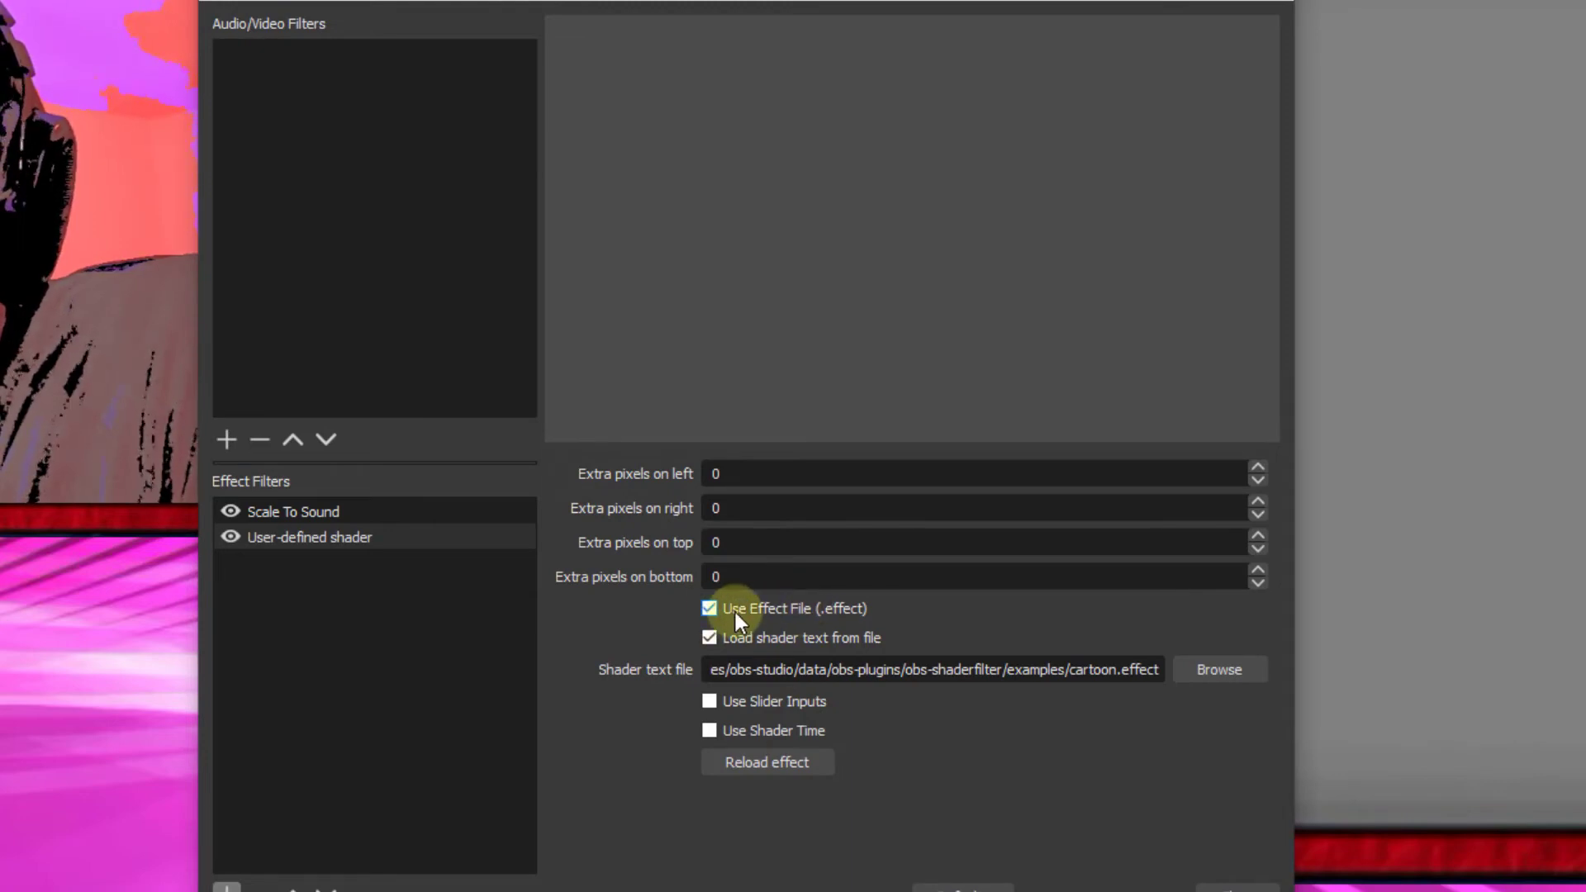
{"action": "left_click", "coordinate": [778, 763]}
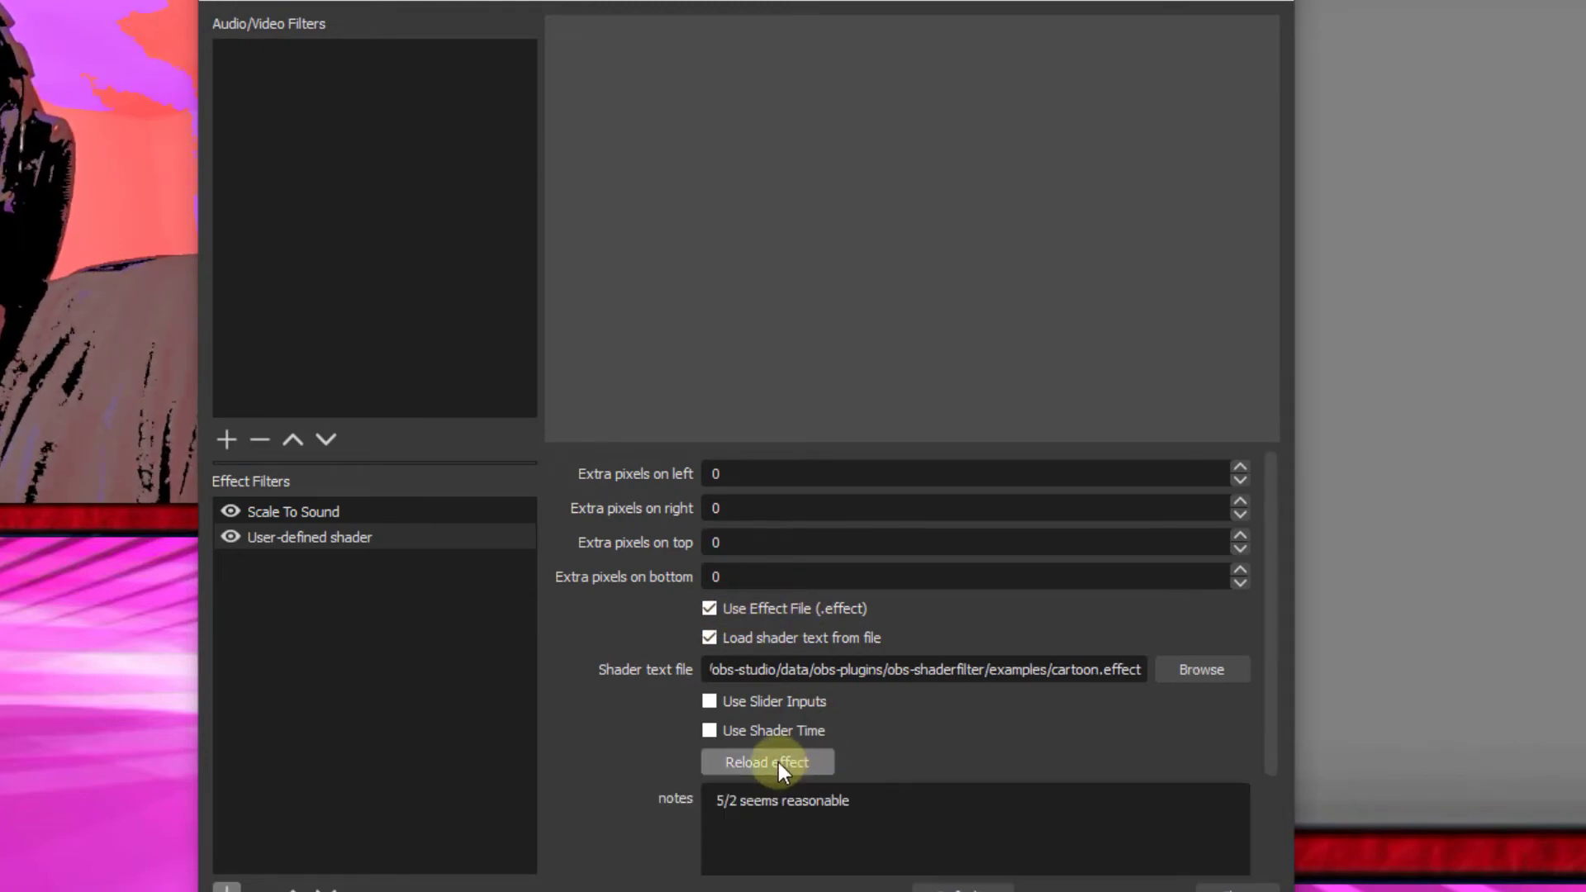
{"action": "left_click", "coordinate": [1239, 889]}
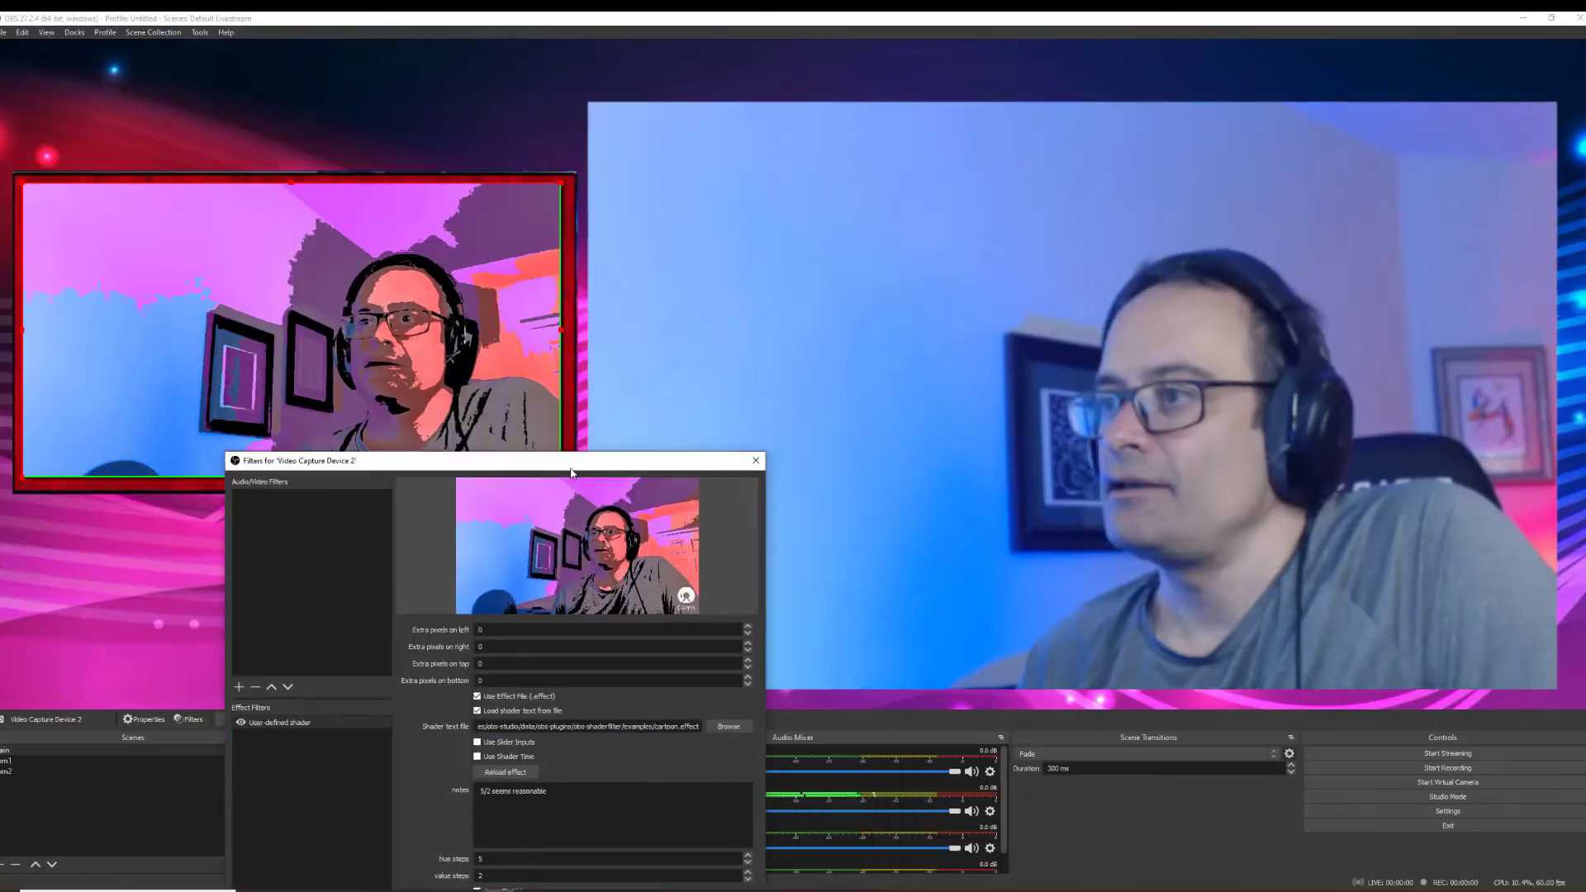
{"action": "left_click_drag", "start_coordinate": [591, 457], "coordinate": [405, 518]}
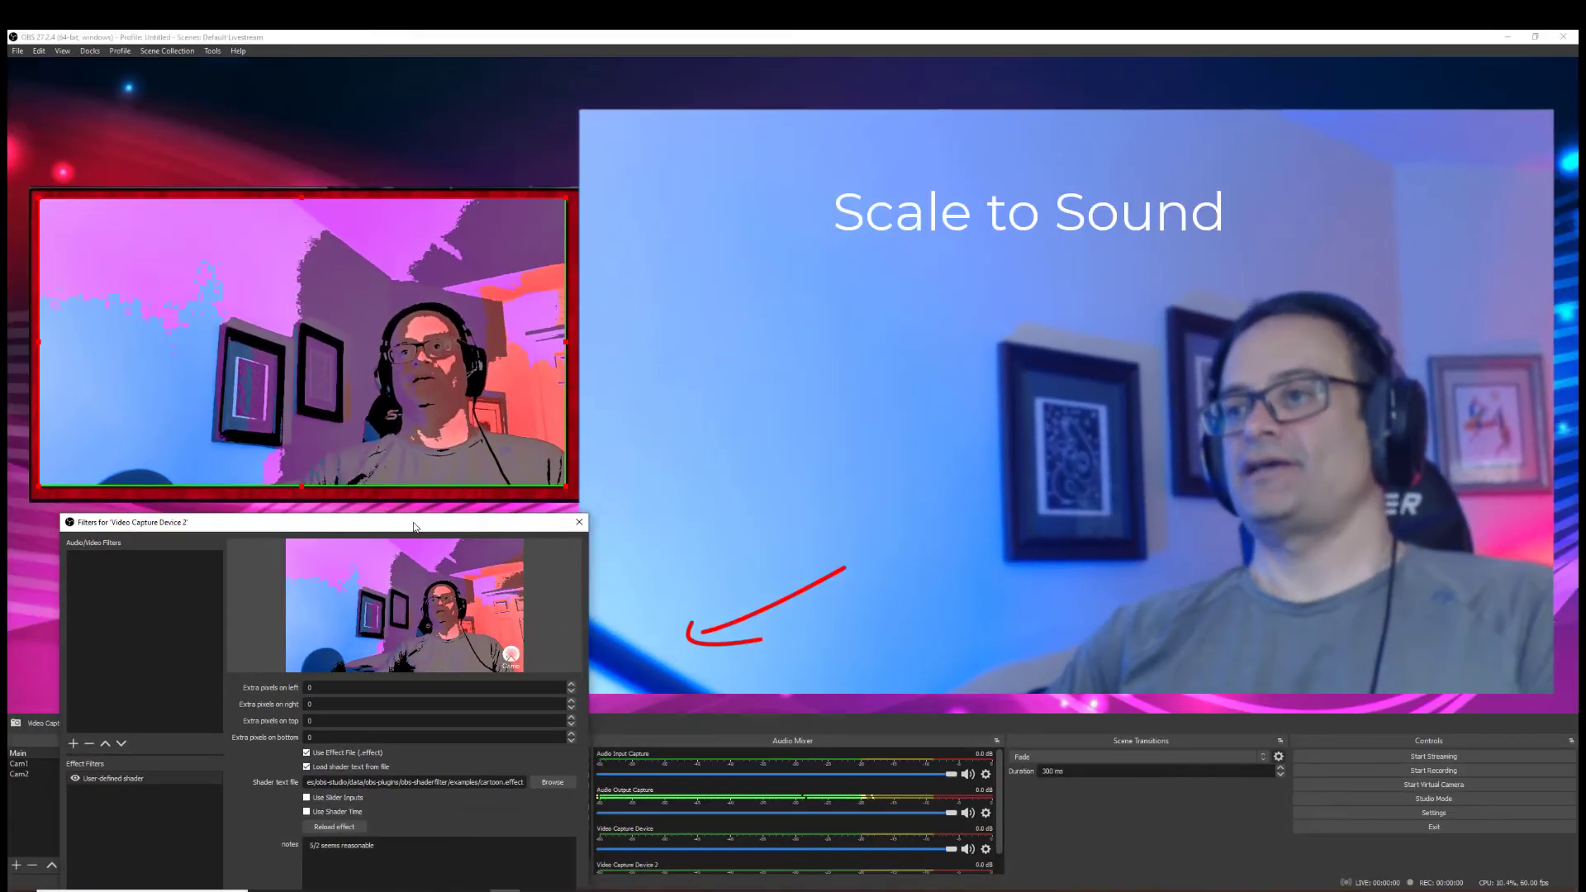